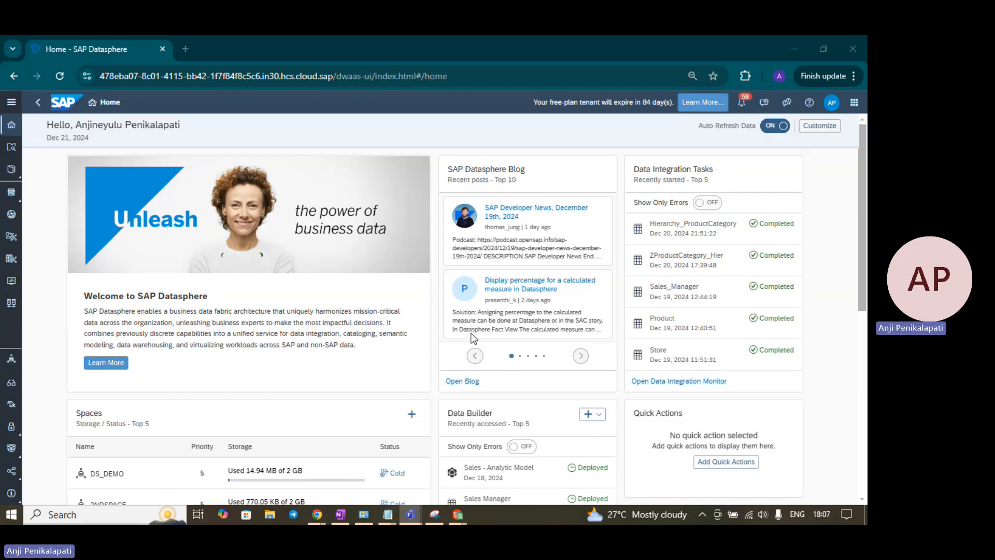
Open the Sales - Analytic model from the Models folder inside the Datasphere folder of the Data Builder, with the main navigation collapsed
left_click(12, 102)
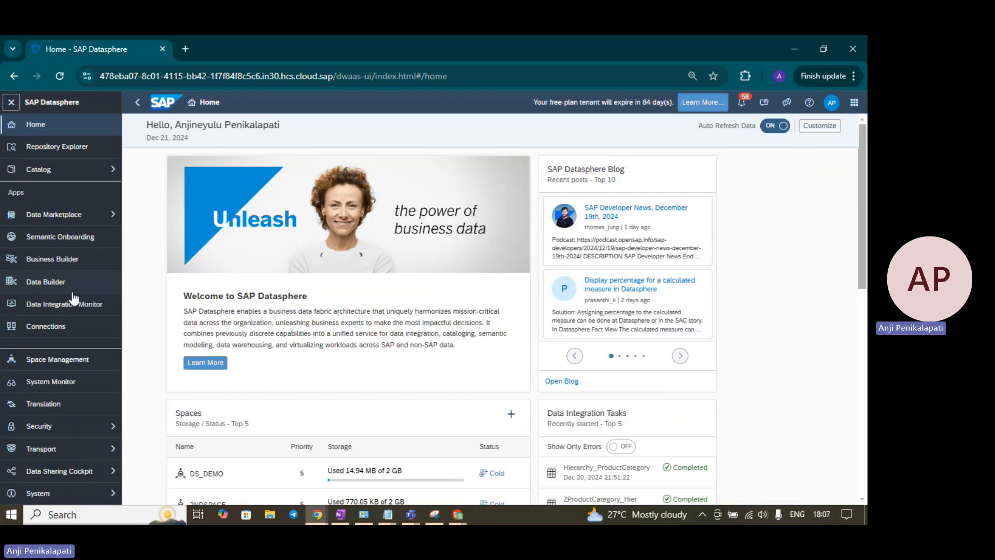
left_click(57, 290)
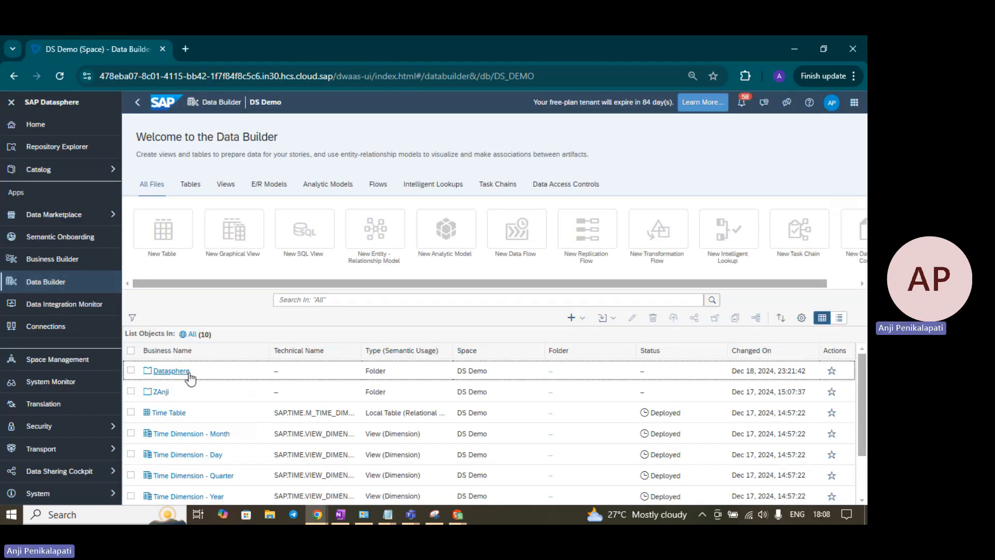
left_click(185, 372)
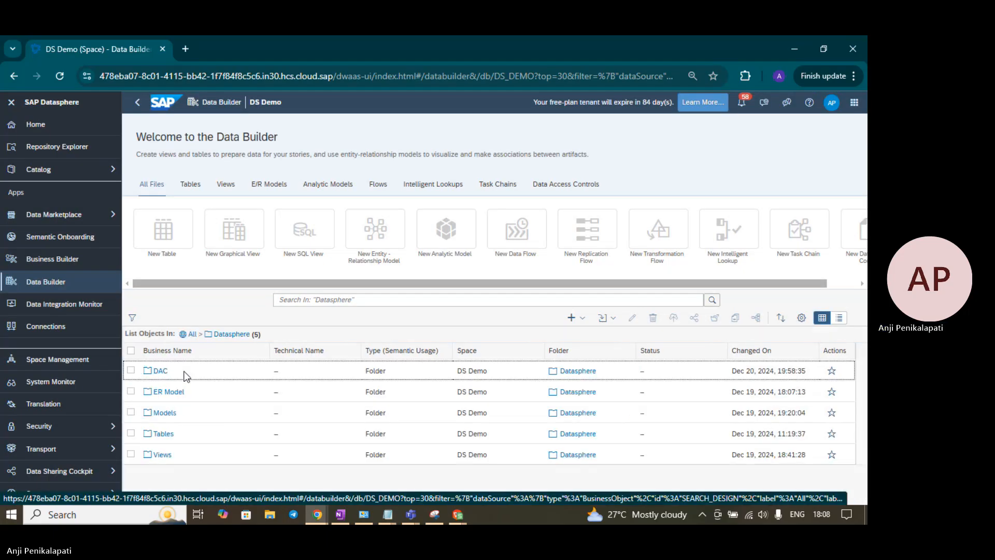
left_click(173, 414)
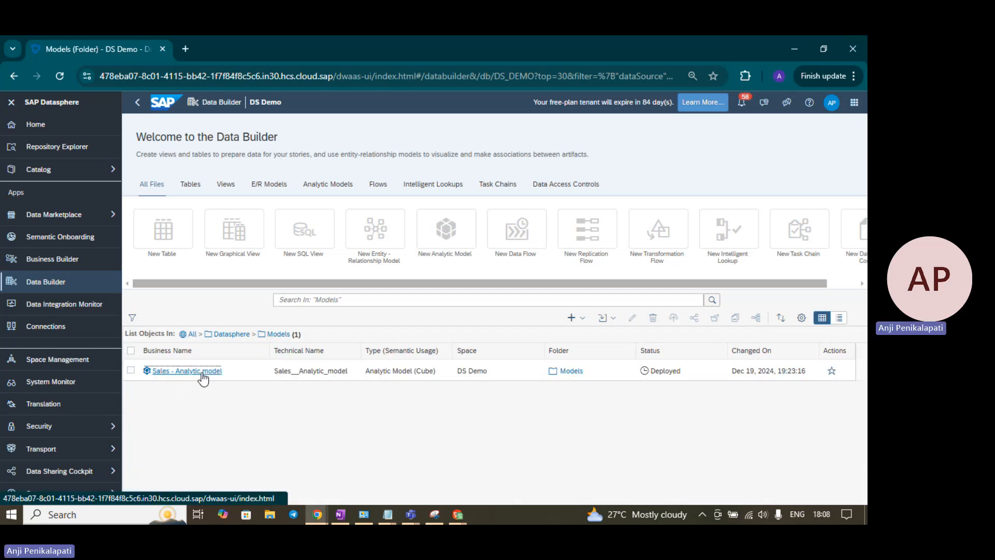
left_click(201, 372)
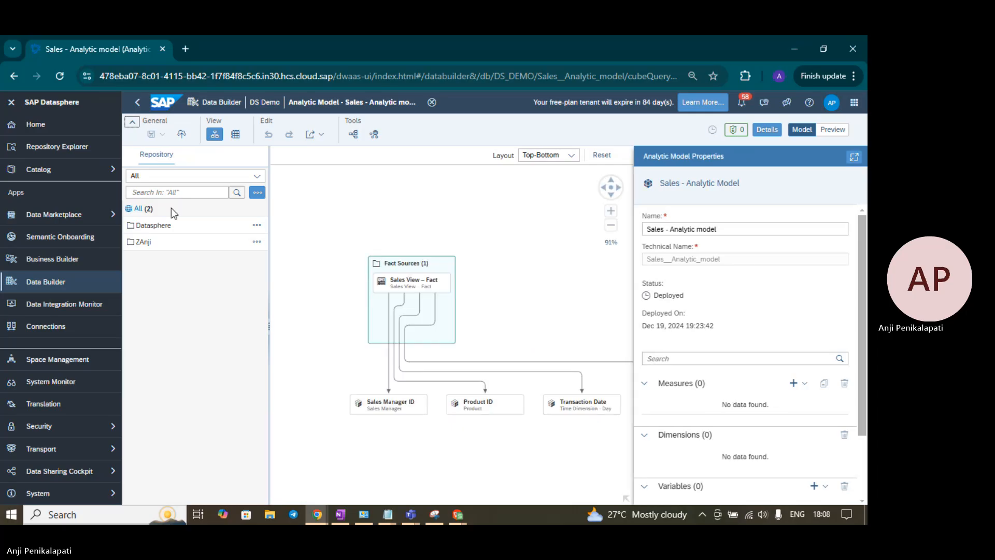
left_click(11, 108)
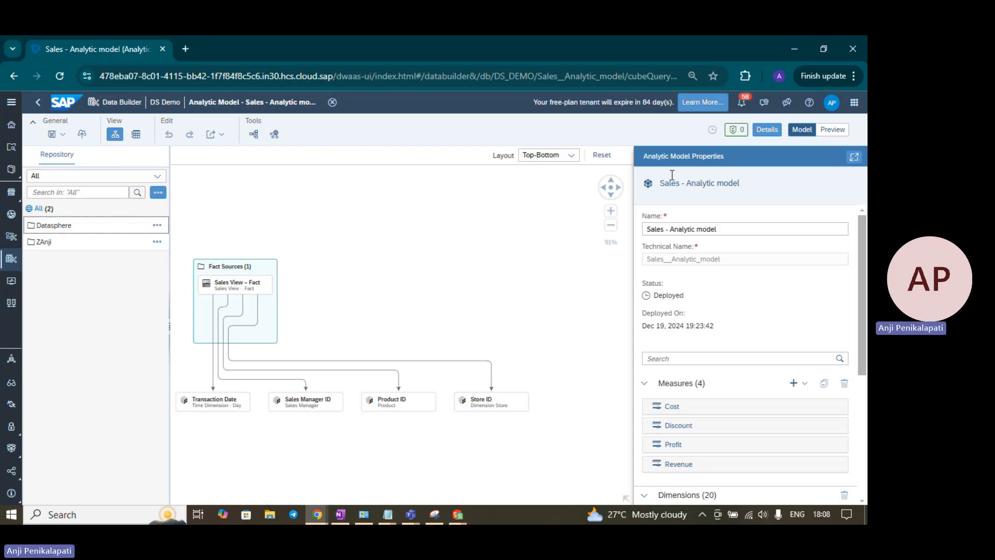
Review the analytic model's dimensions, including the attributes under Product ID and Store ID
scroll(831, 322, "down", 5)
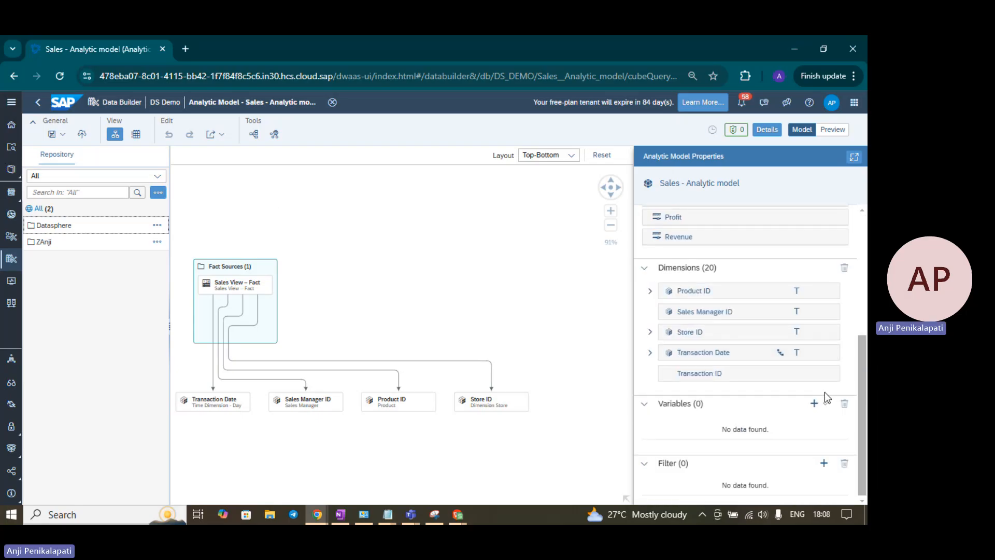
left_click(650, 291)
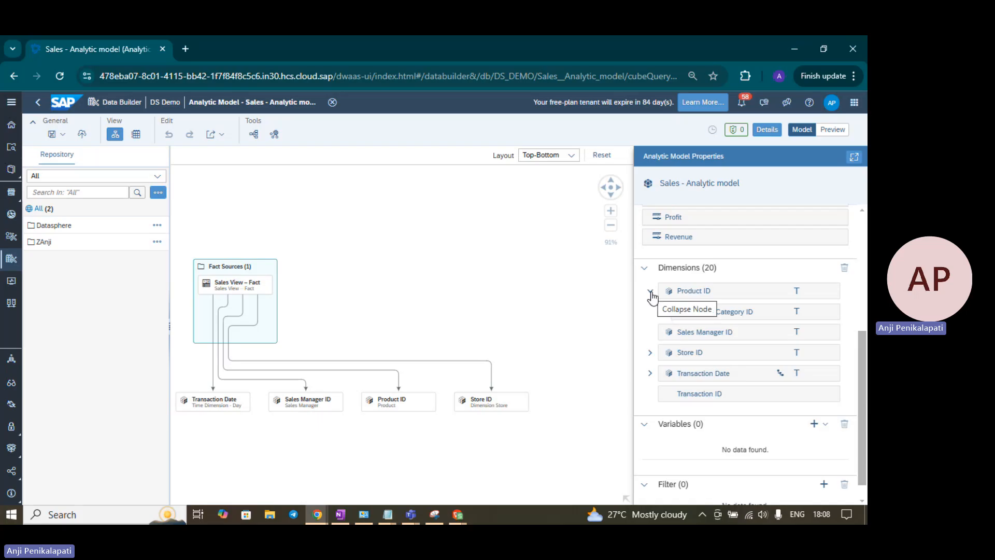
left_click(651, 292)
left_click(650, 334)
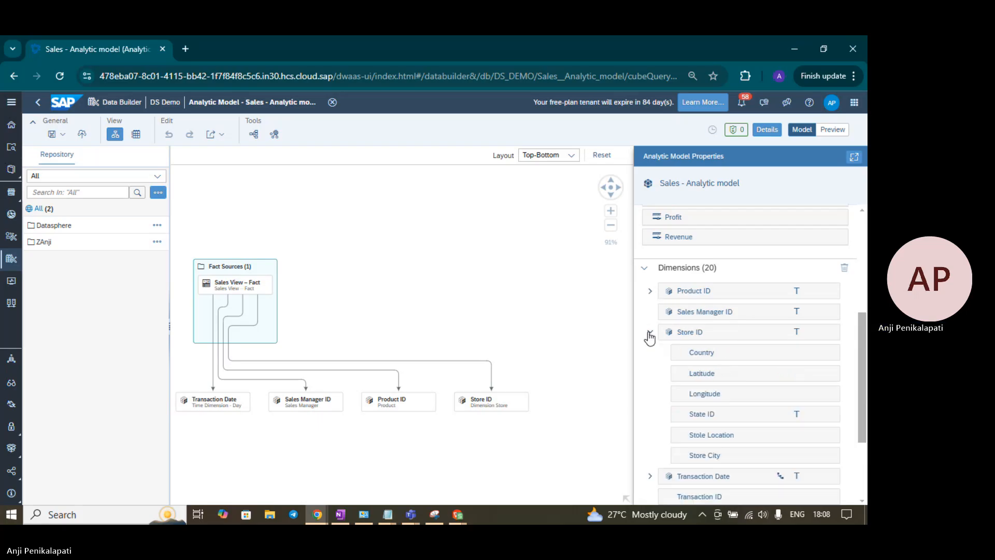
left_click(649, 333)
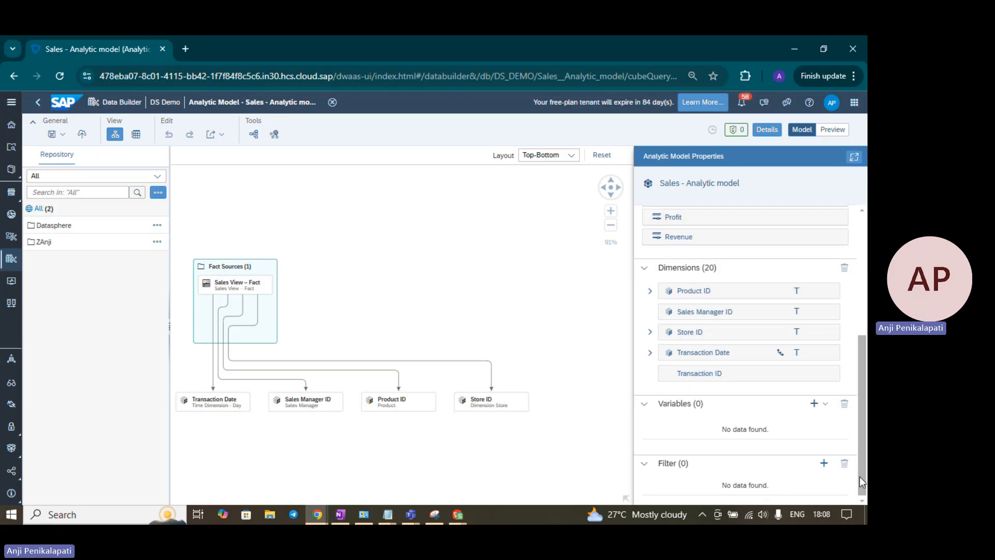
scroll(441, 307, "up", 2)
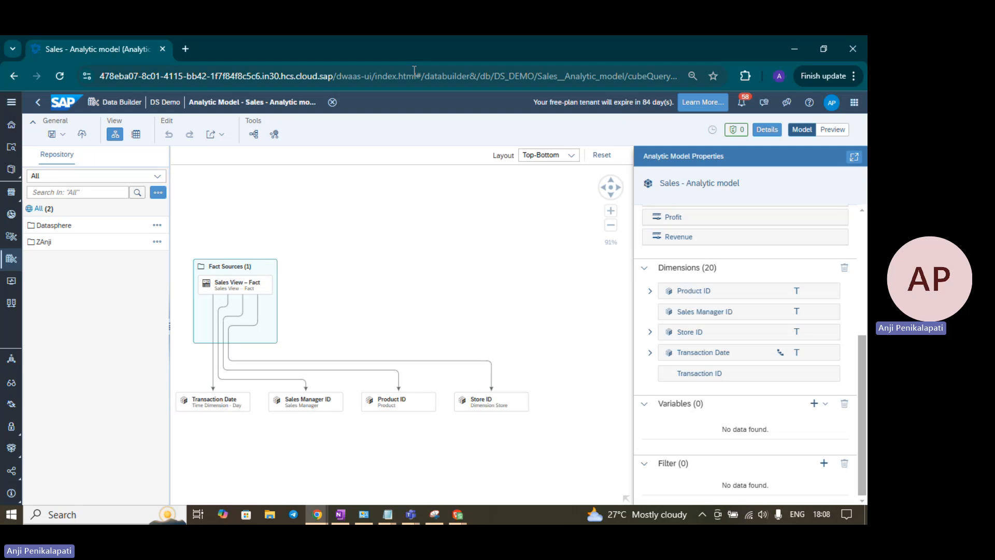
Open the Impact and Lineage Analysis for the analytic model and display its full Dependency Analysis graph
left_click(251, 136)
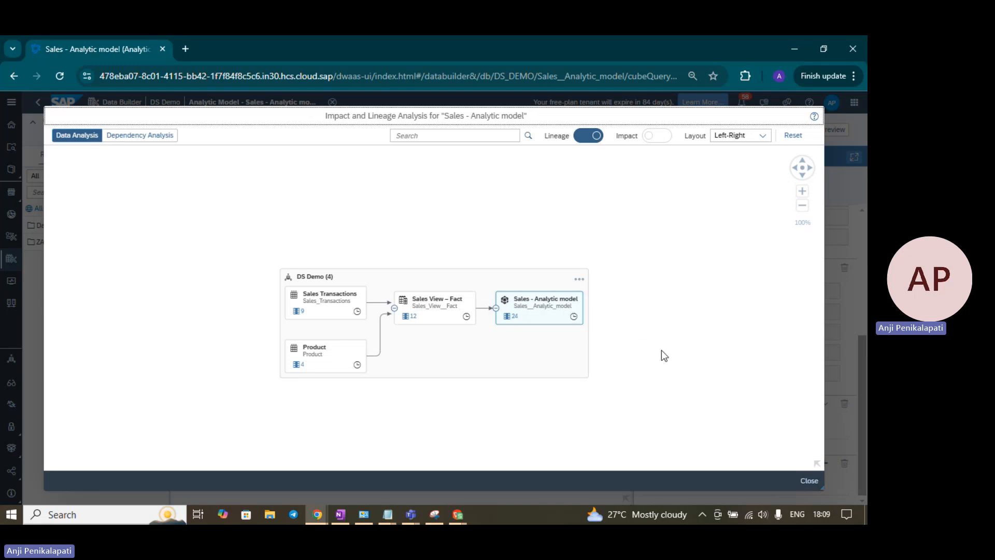
left_click(332, 303)
left_click(130, 139)
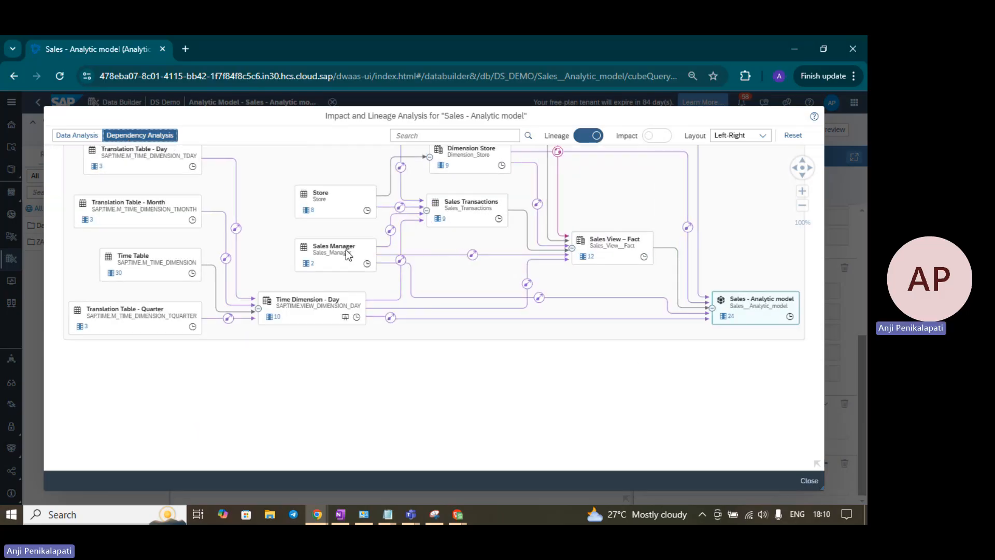
left_click(803, 169)
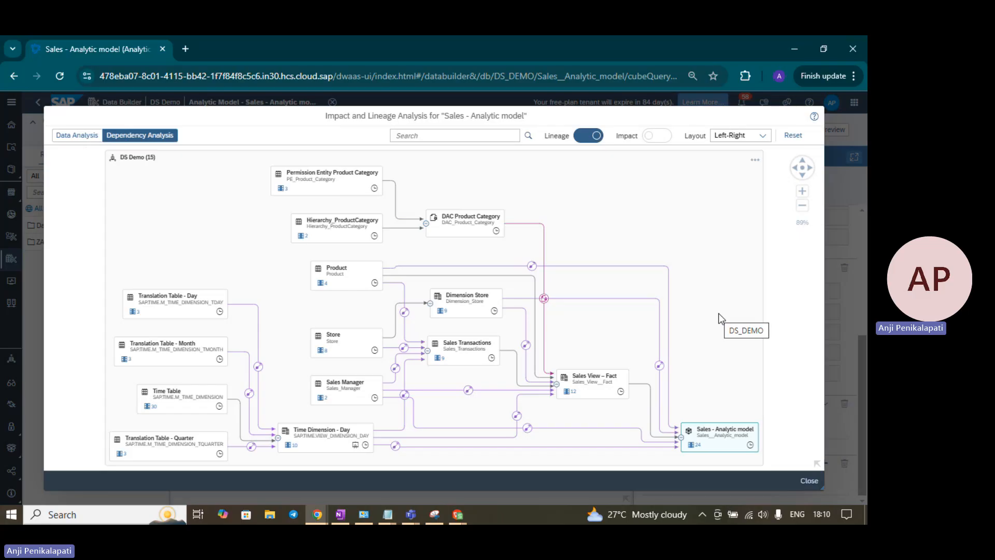
Trace the dependencies of Time Dimension - Day, Time Table, Sales Transactions, DAC Product Category, Dimension Store and Sales View – Fact in the graph
left_click(316, 454)
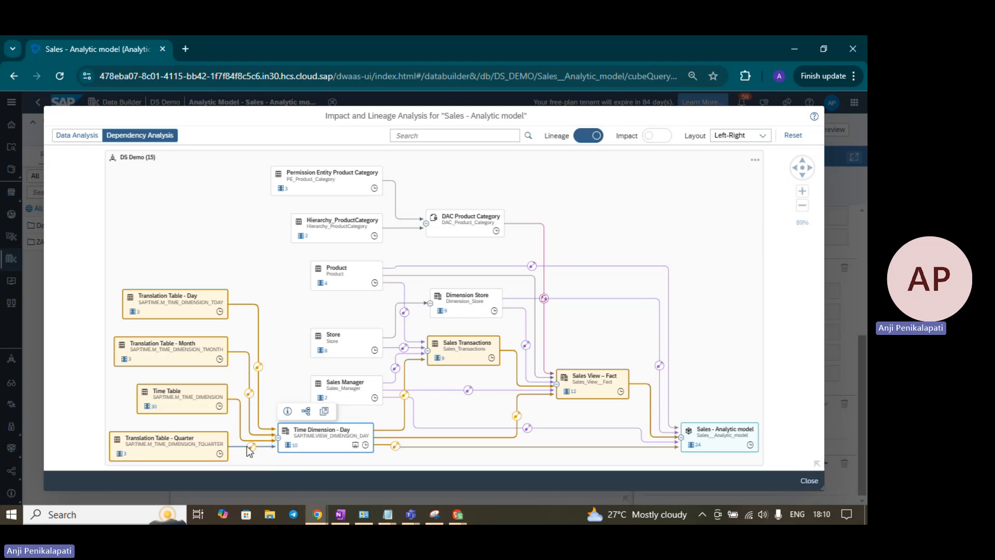
left_click(186, 406)
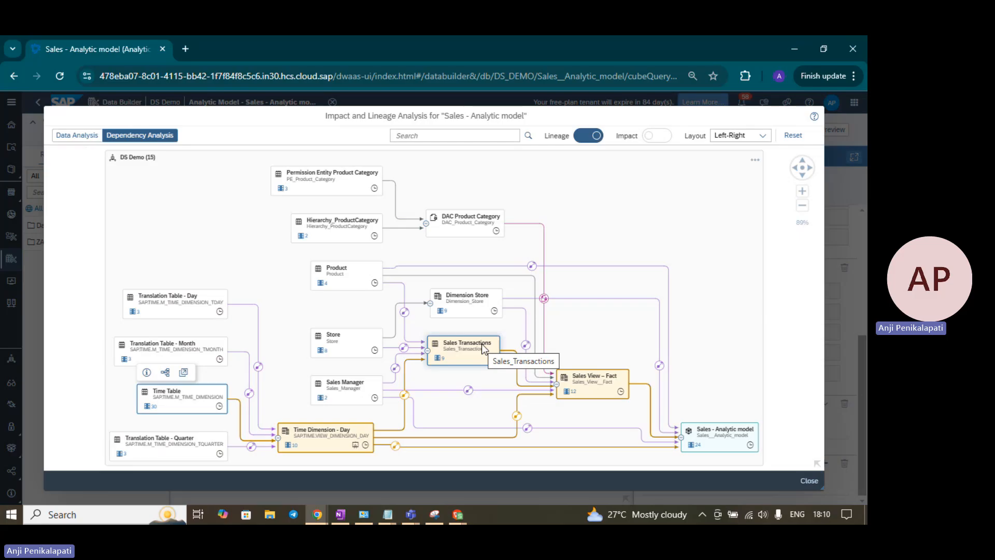
left_click(470, 351)
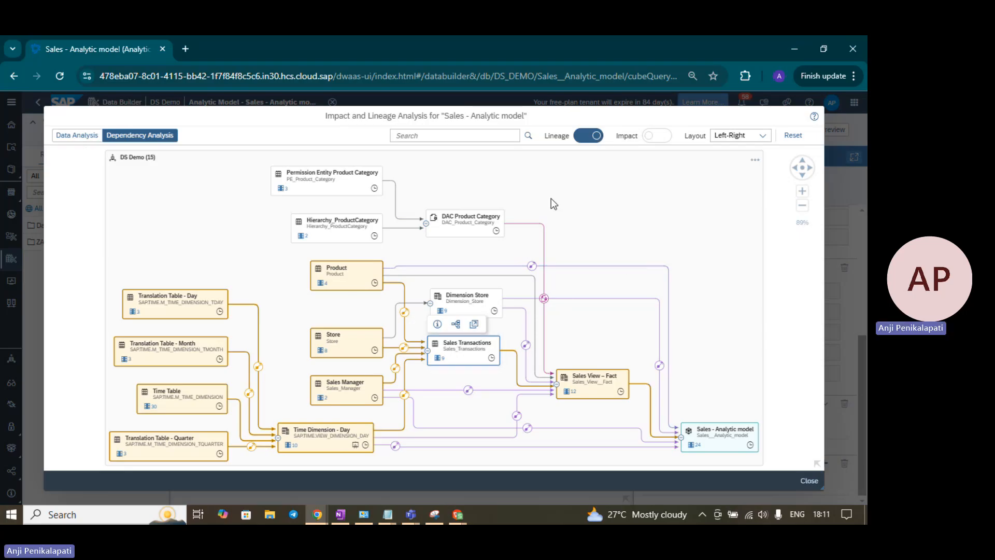
left_click(475, 227)
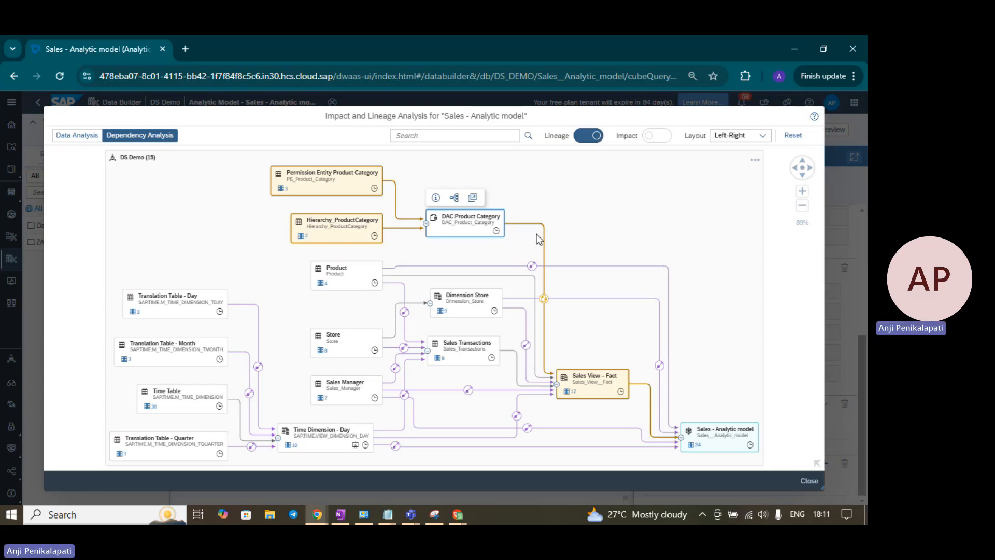
left_click(472, 296)
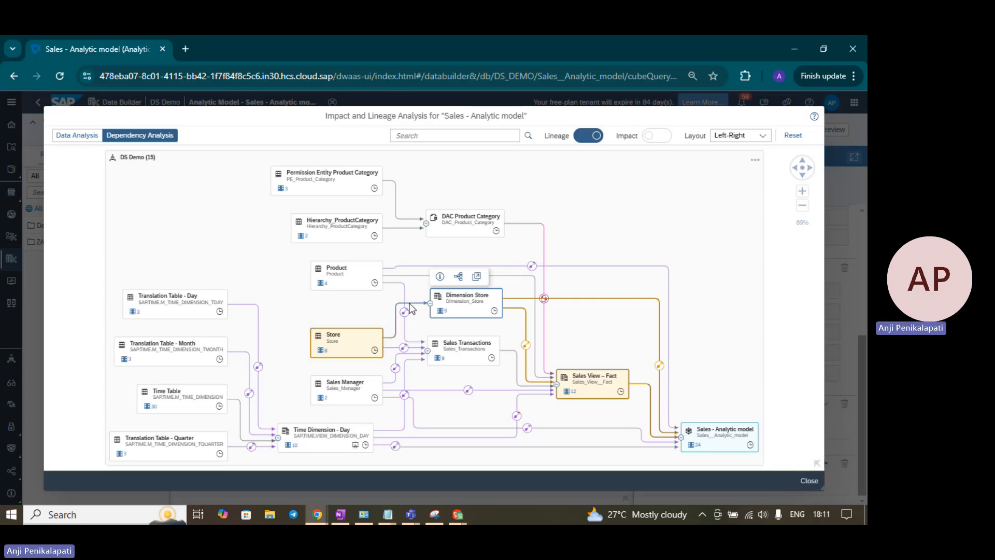
left_click(593, 386)
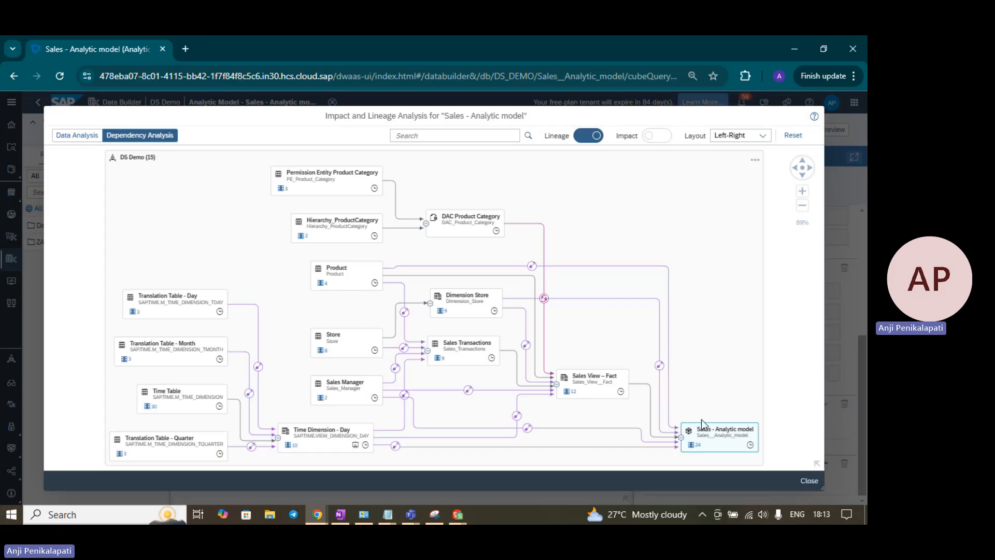
Examine the column lineage of the Sales - Analytic model's Latitude column, and return to the full dependency graph
left_click(693, 445)
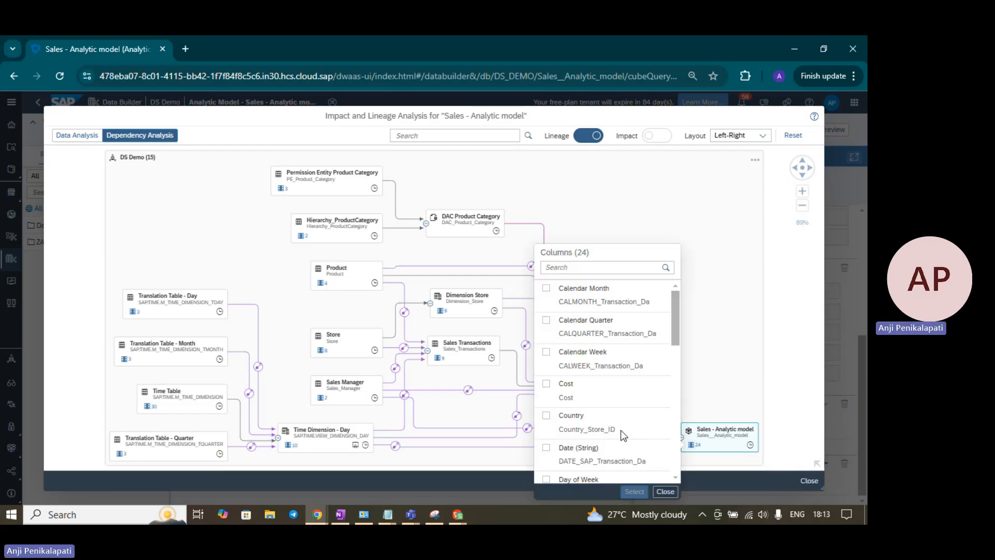
scroll(634, 402, "down", 5)
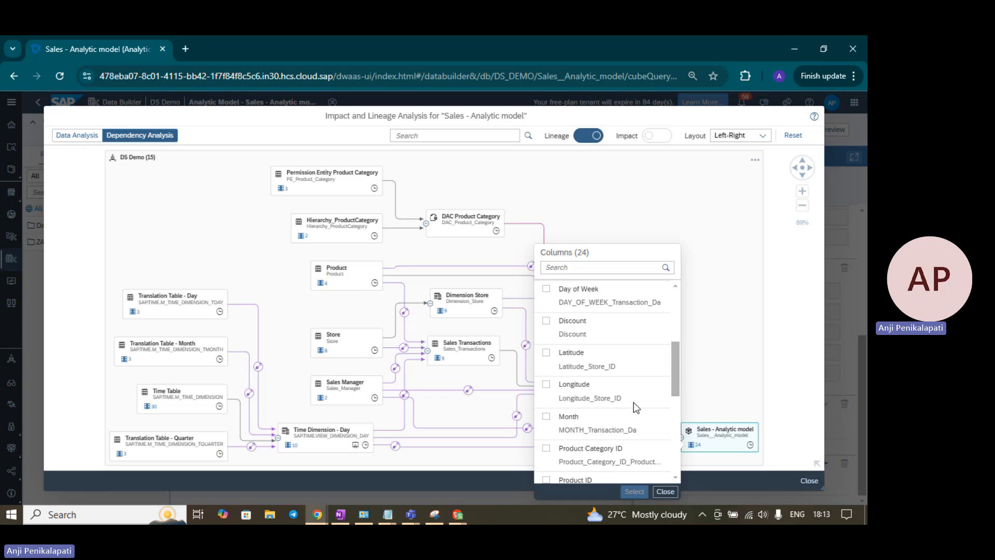
scroll(634, 402, "up", 2)
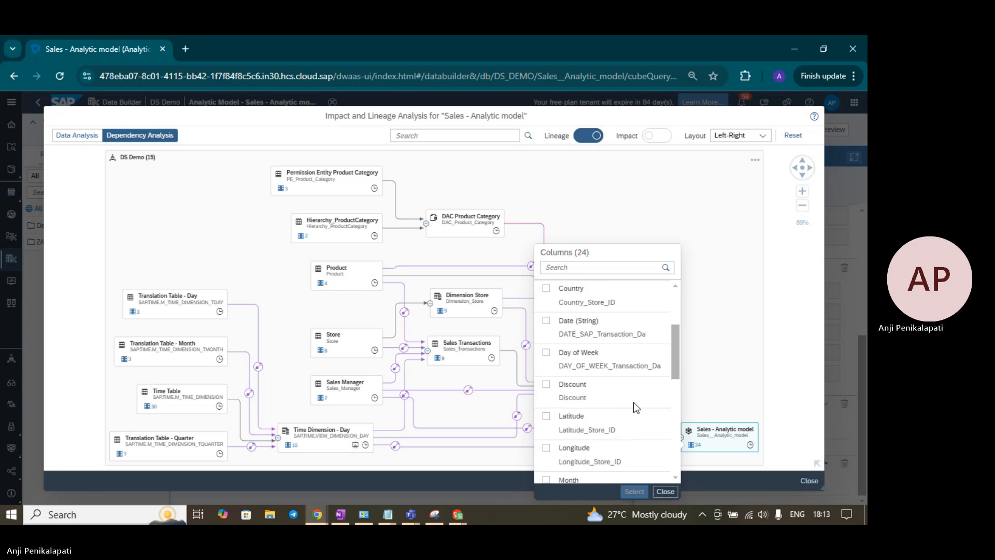
scroll(633, 402, "down", 3)
scroll(633, 403, "up", 2)
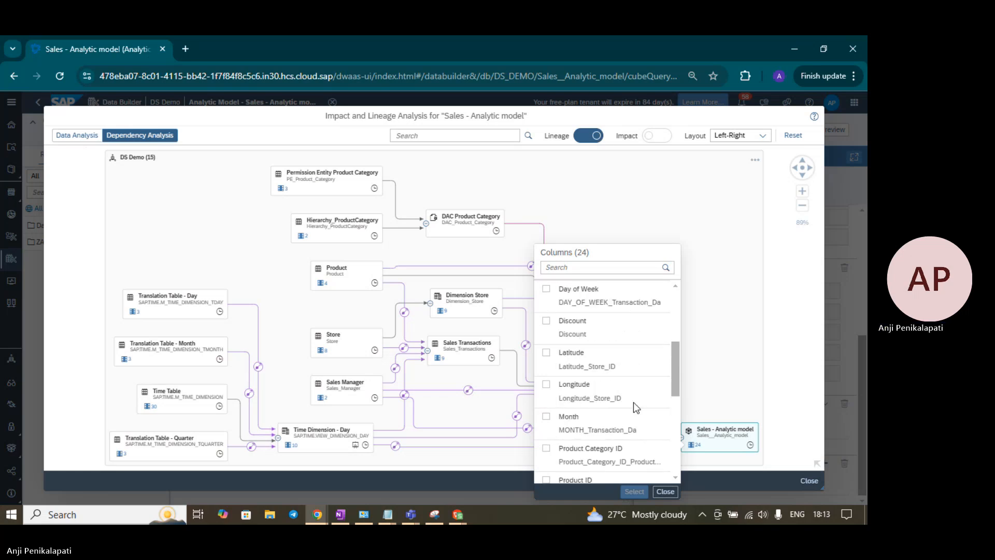
left_click(546, 355)
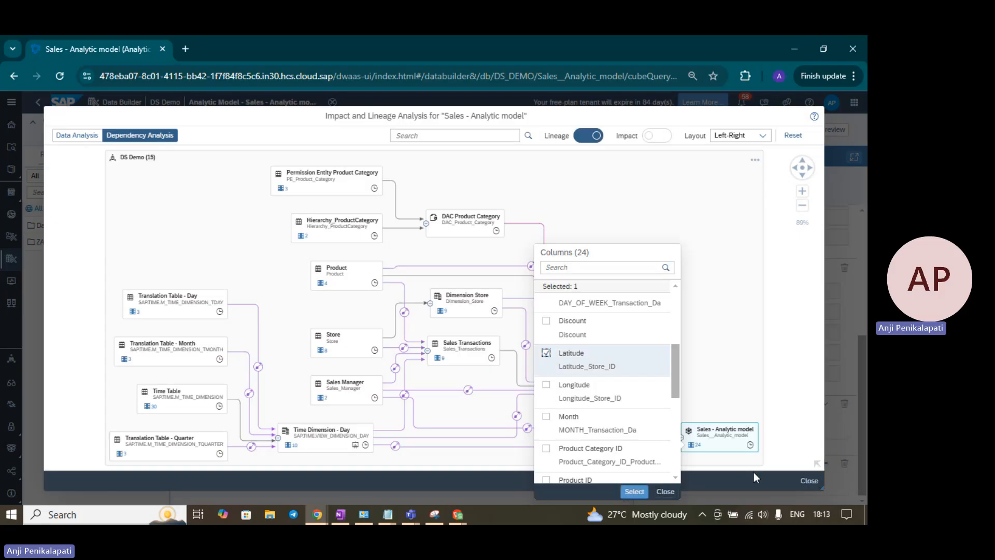
left_click(642, 494)
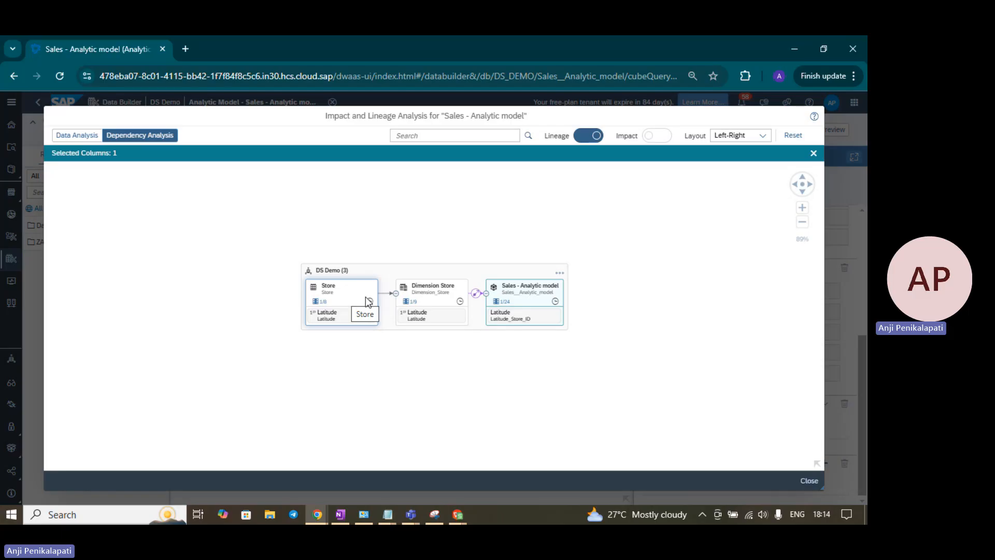
left_click(814, 154)
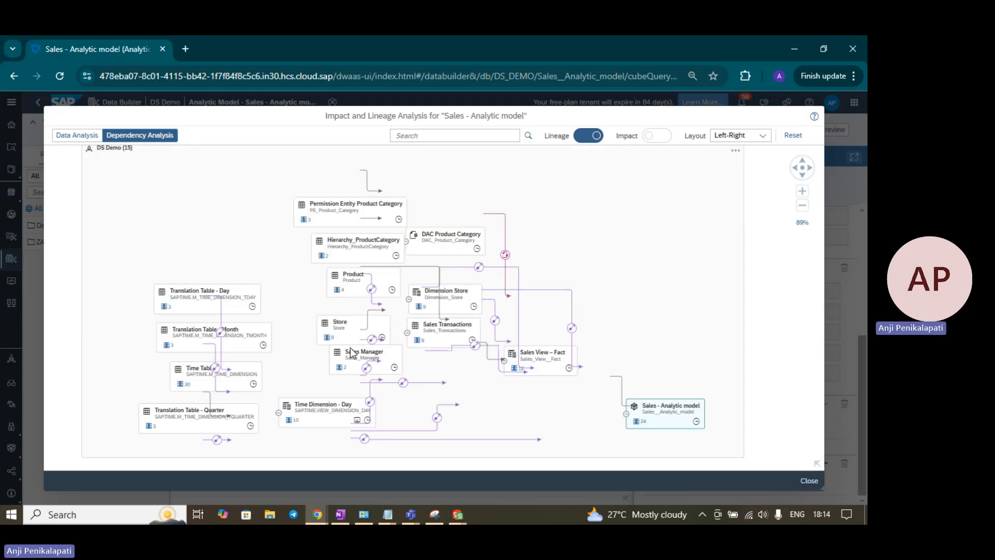
Check the column list of Sales Transactions down to Transaction Date, and close the list
left_click(422, 350)
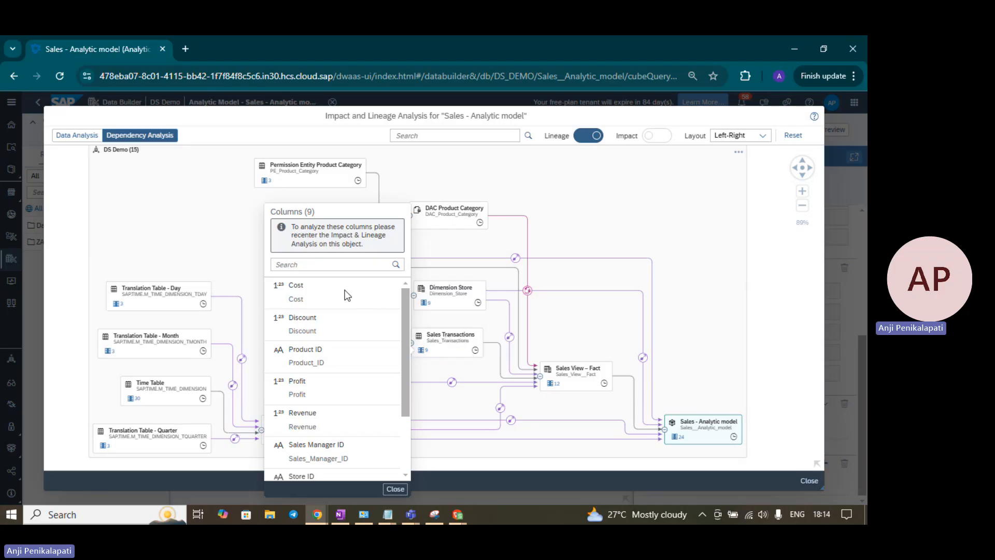
scroll(338, 381, "down", 2)
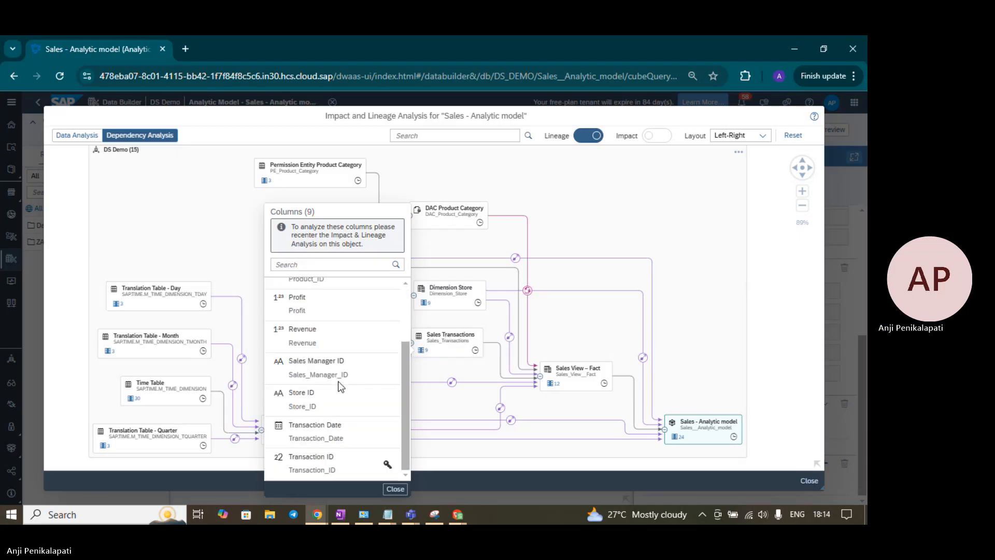
left_click(321, 428)
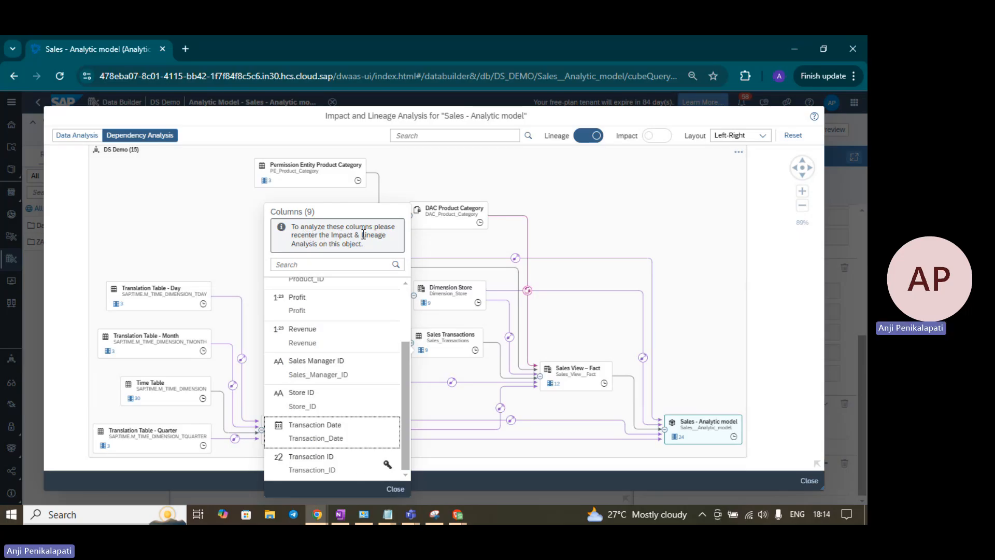
left_click(597, 223)
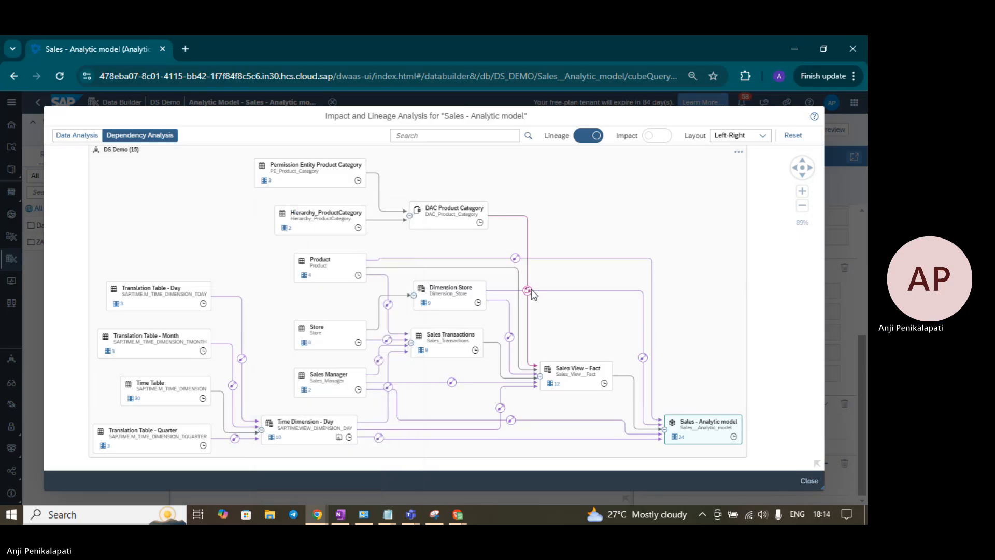
Open the Sales Transactions table's own lineage analysis, examine the impact of its Transaction Date column, and return to the analytic model's graph
left_click(454, 347)
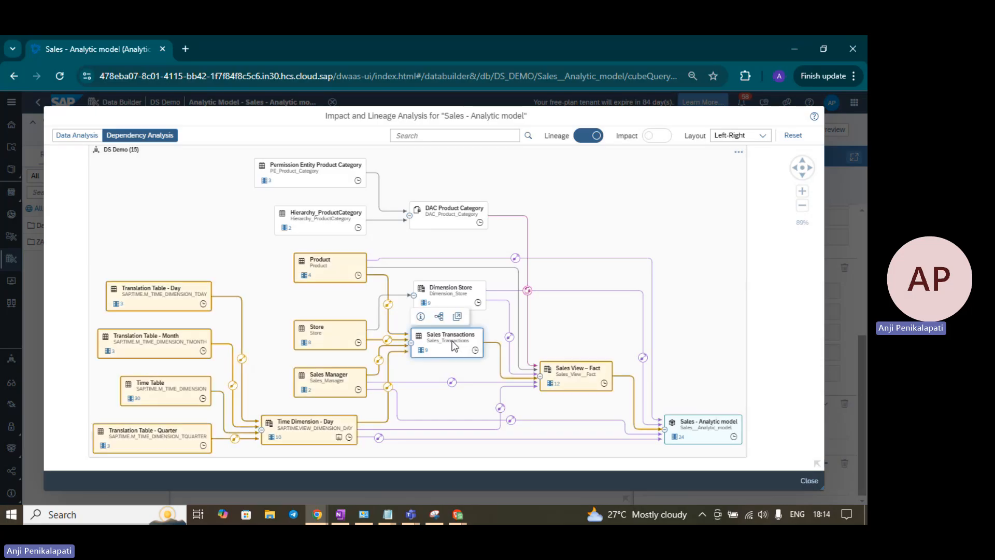
left_click(440, 317)
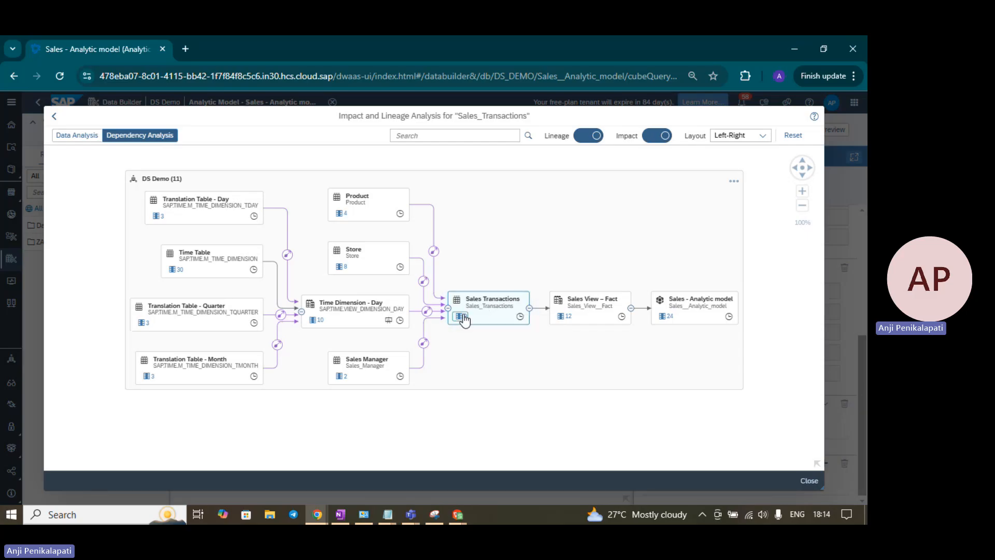
left_click(461, 317)
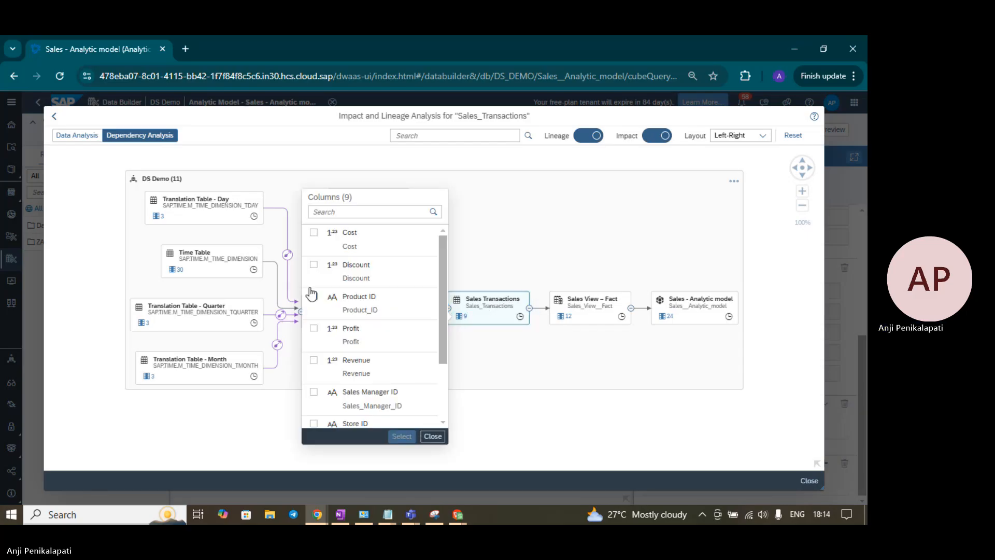
scroll(324, 363, "down", 3)
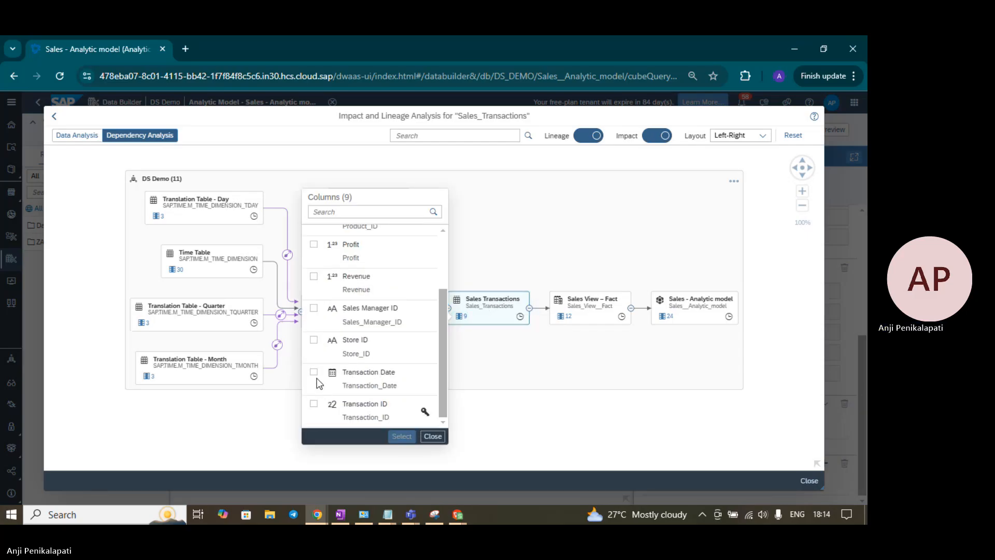
left_click(314, 373)
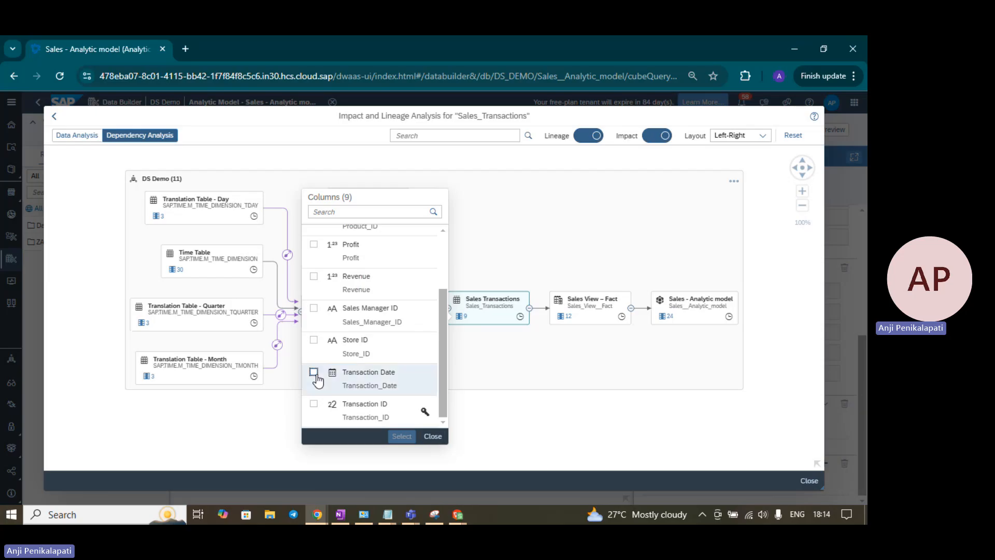
left_click(402, 437)
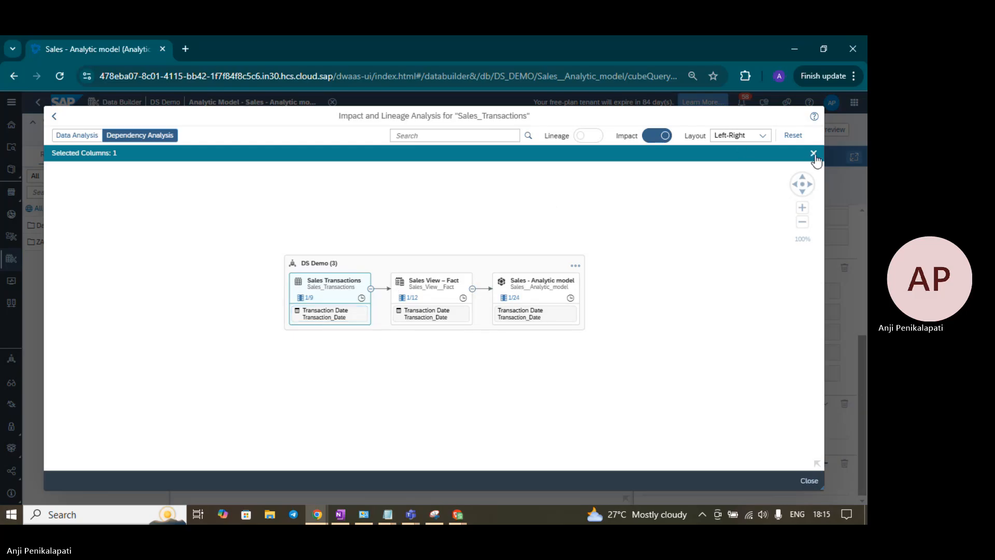
left_click(813, 154)
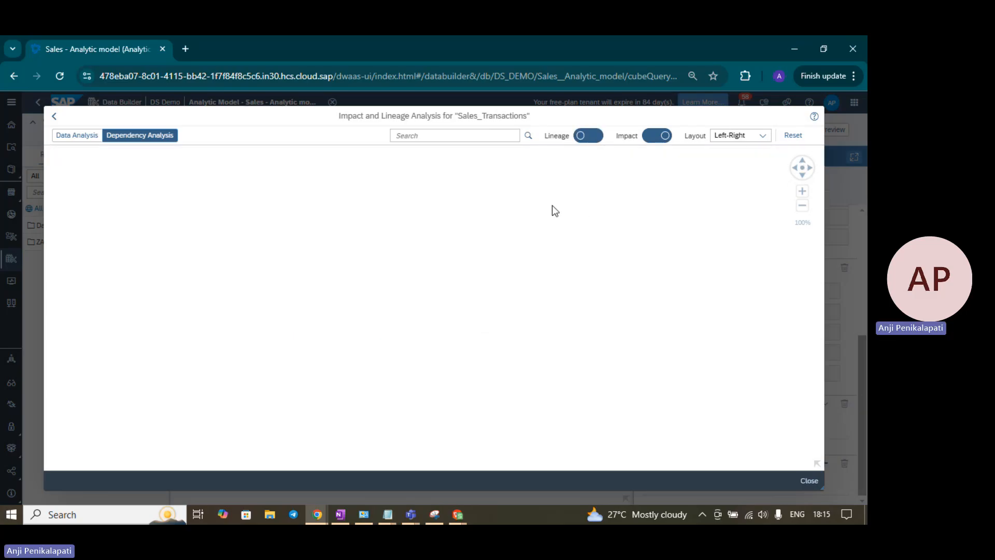
left_click(55, 118)
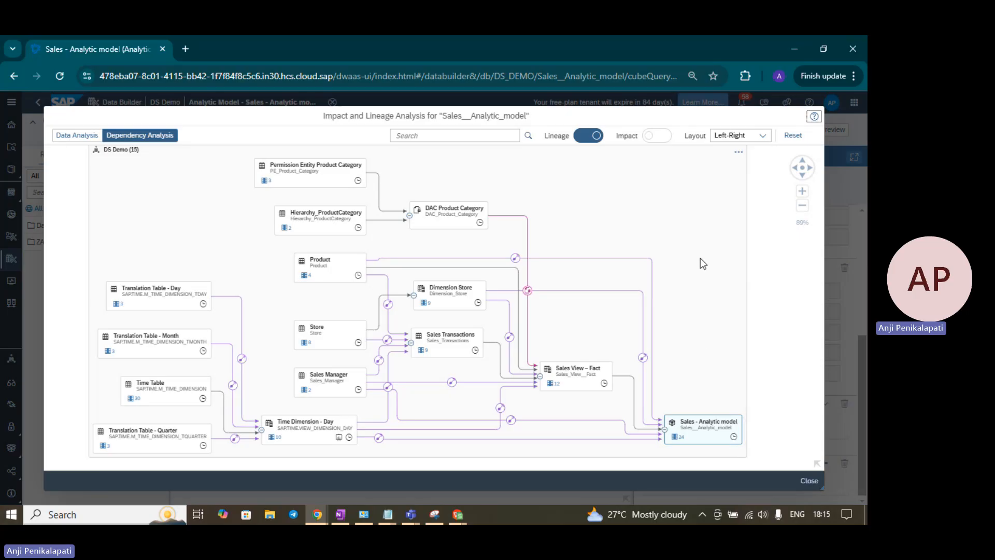
Check the column list of Sales - Analytic model, and hide and show again all objects of the DS Demo space
left_click(677, 438)
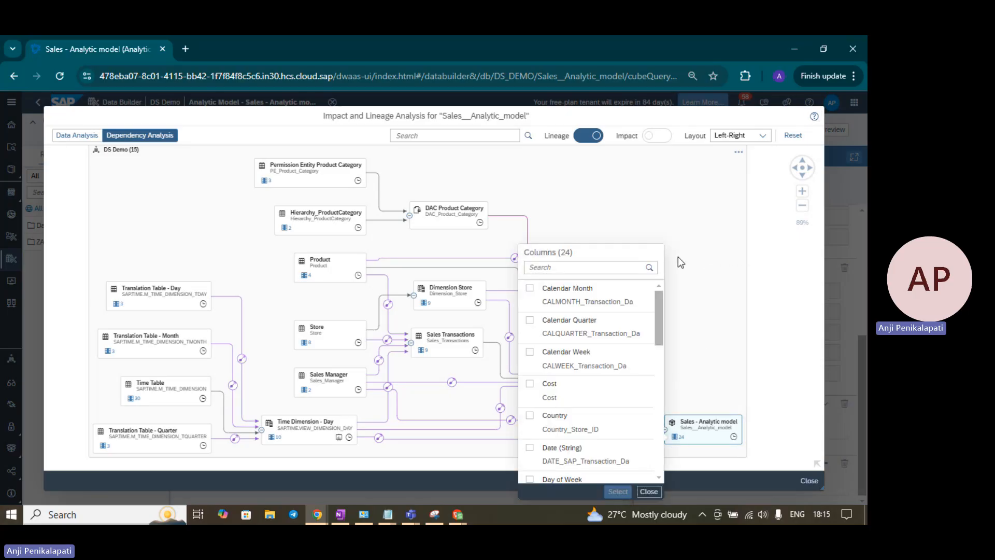
left_click(649, 491)
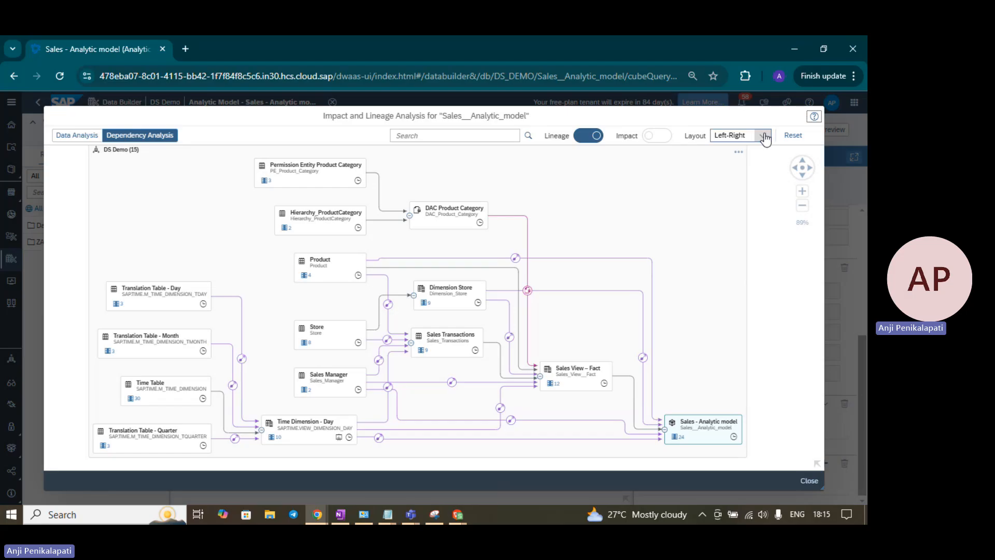
left_click(739, 152)
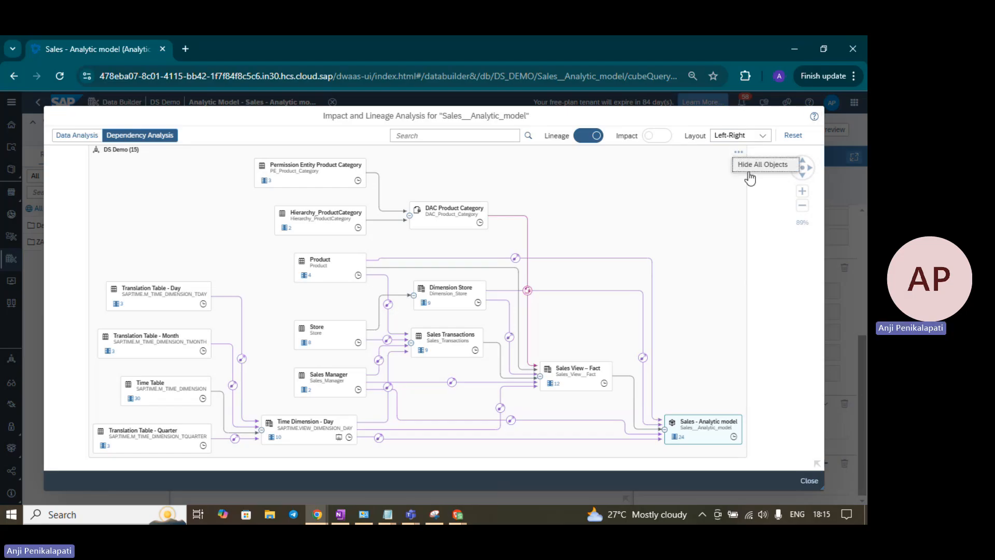
left_click(754, 164)
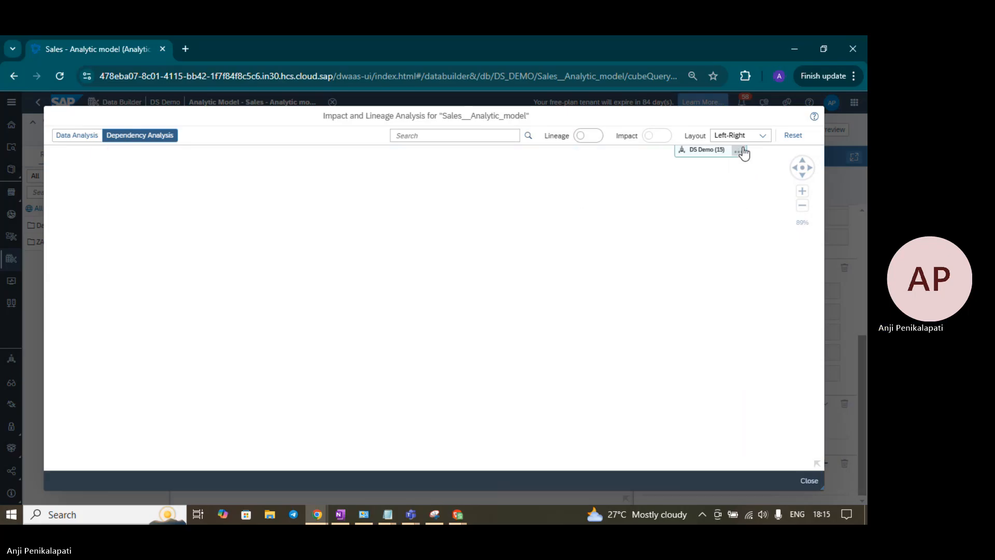
left_click(743, 152)
left_click(751, 165)
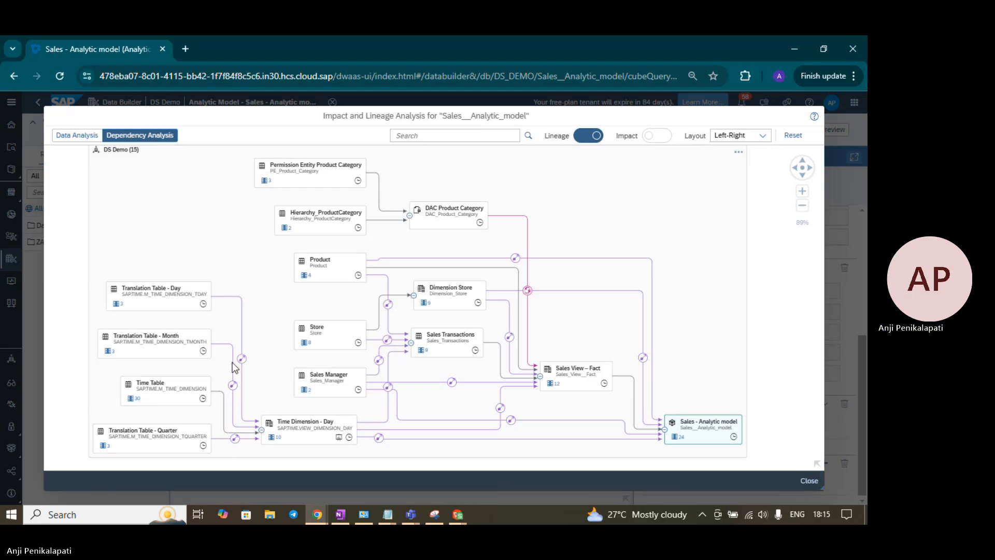
Trace Sales Transactions, Time Dimension - Day, Dimension Store and DAC Product Category in the Bottom-Top layout, and close the lineage analysis
left_click(762, 135)
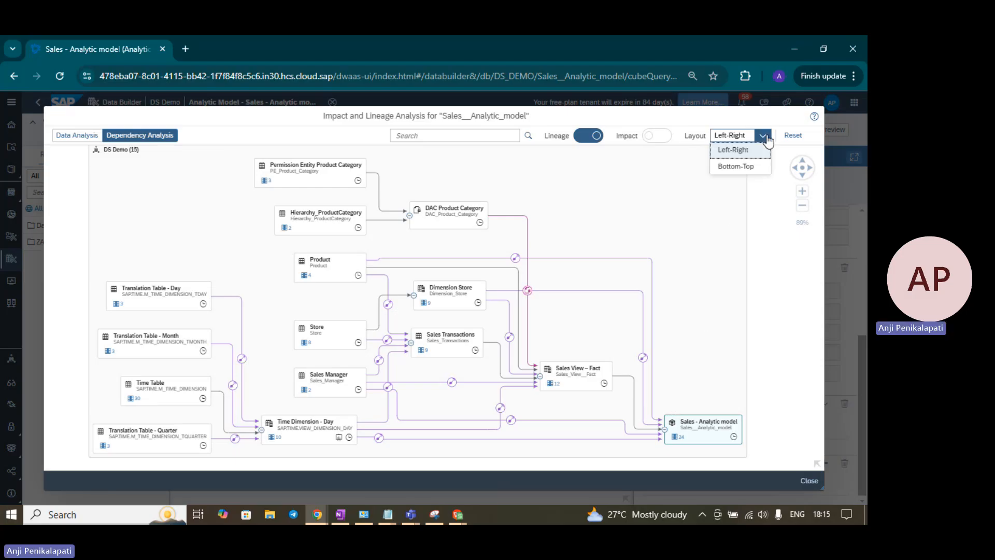
left_click(749, 167)
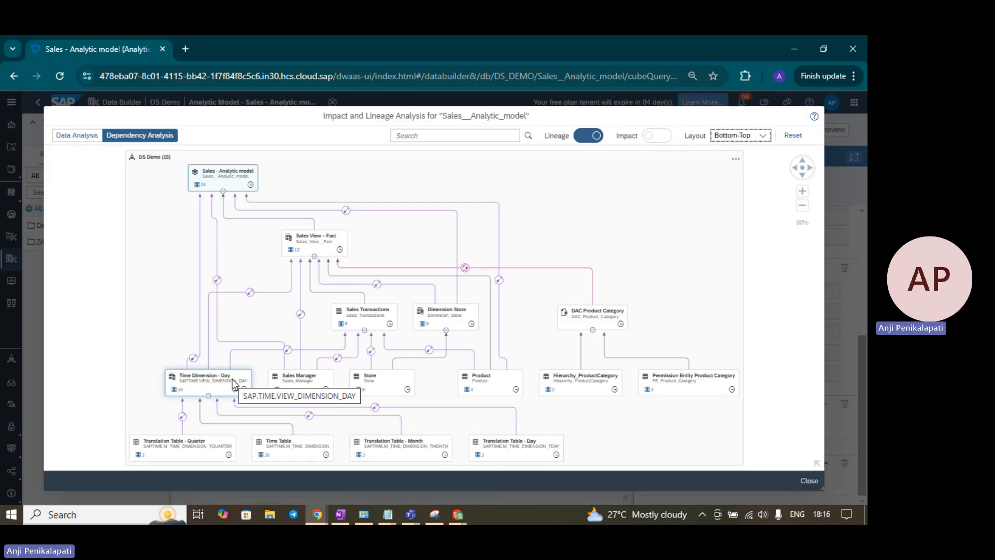
left_click(384, 326)
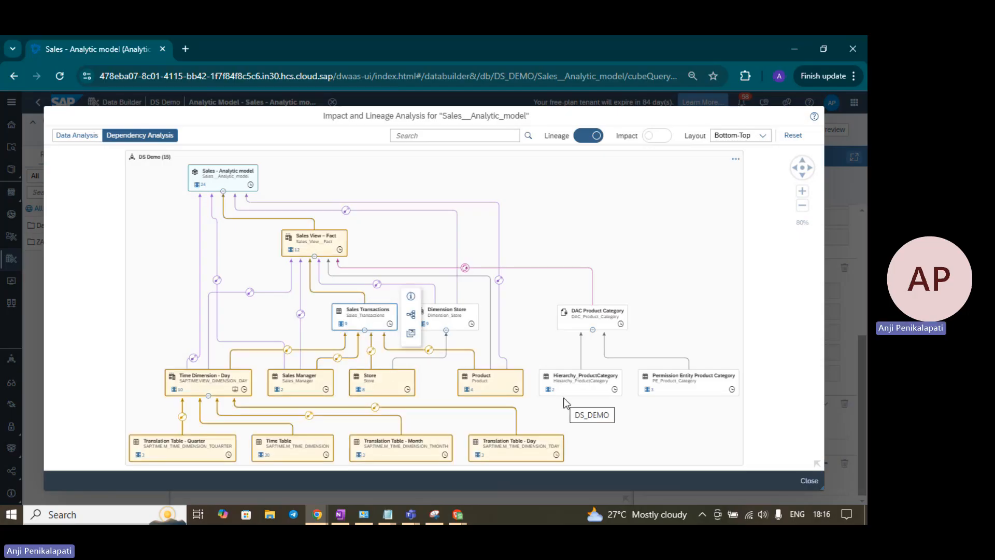
left_click(213, 388)
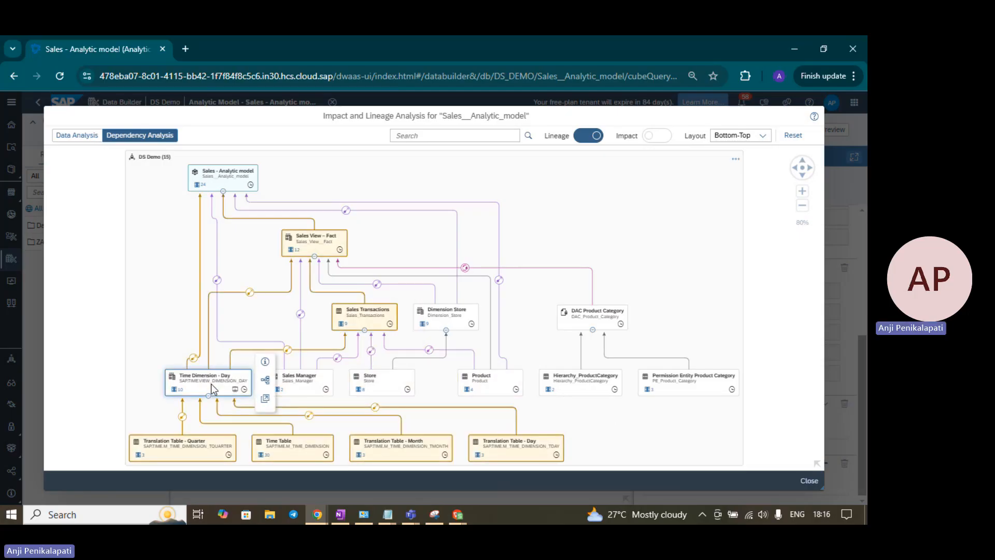
left_click(466, 320)
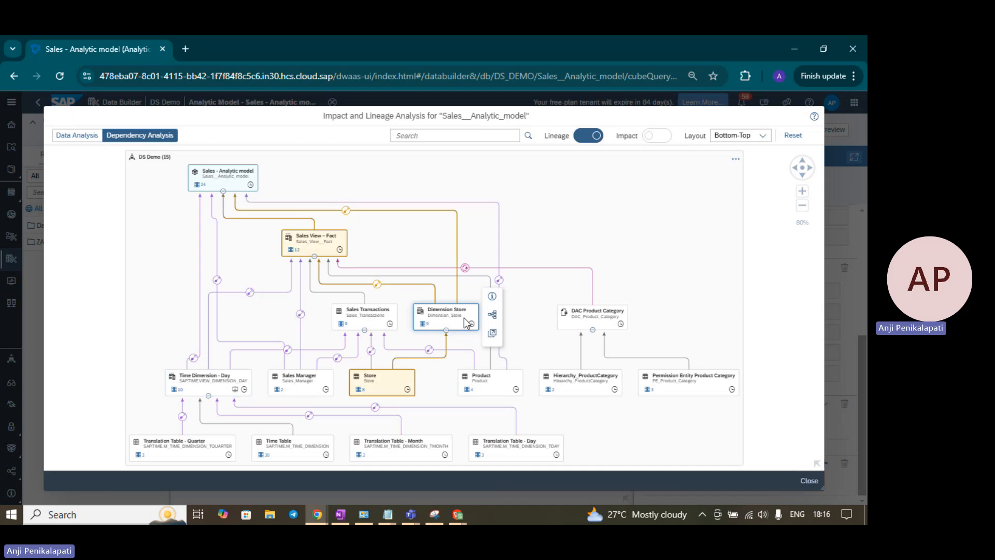
left_click(615, 314)
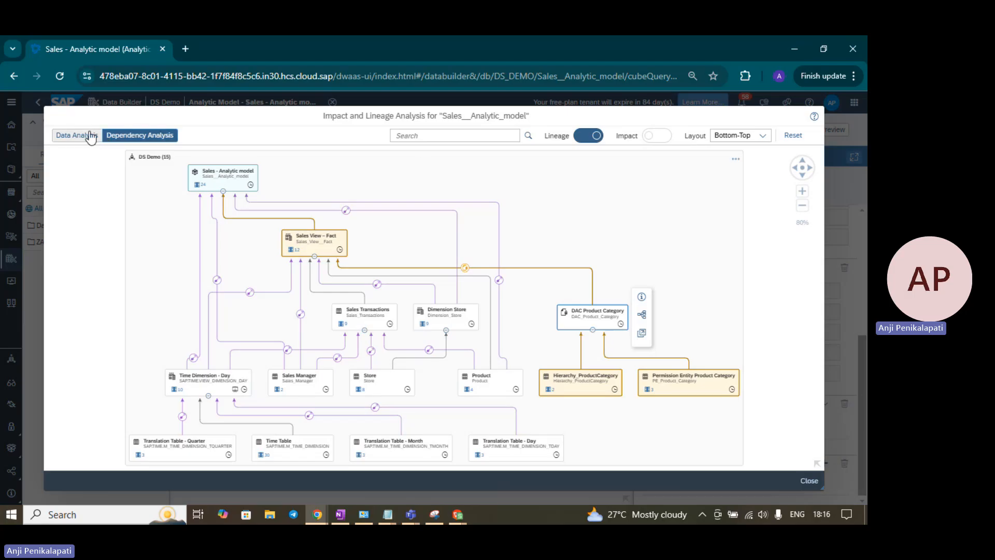
left_click(808, 481)
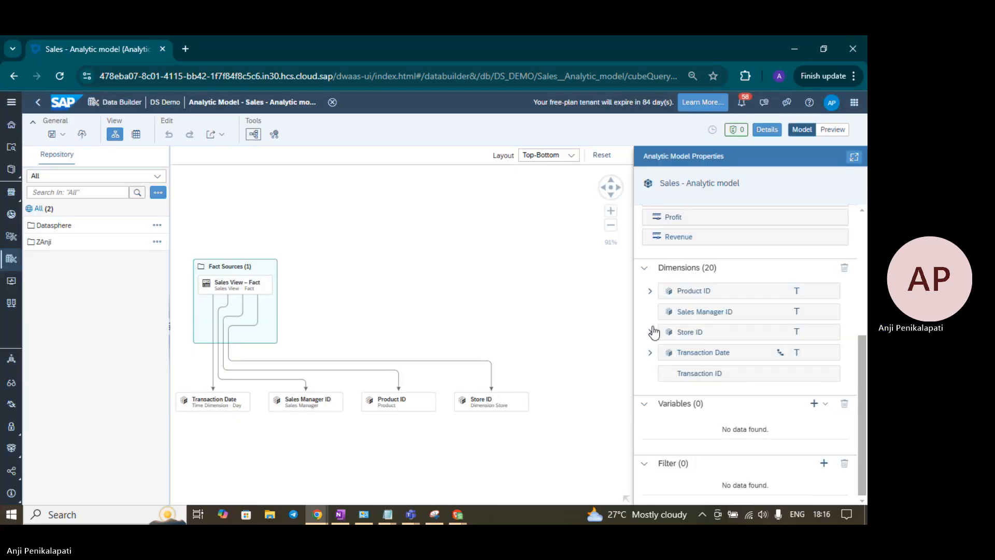
Add a restricted measure to the Sales - Analytic model with Profit as its source measure
scroll(661, 337, "up", 4)
scroll(667, 338, "down", 2)
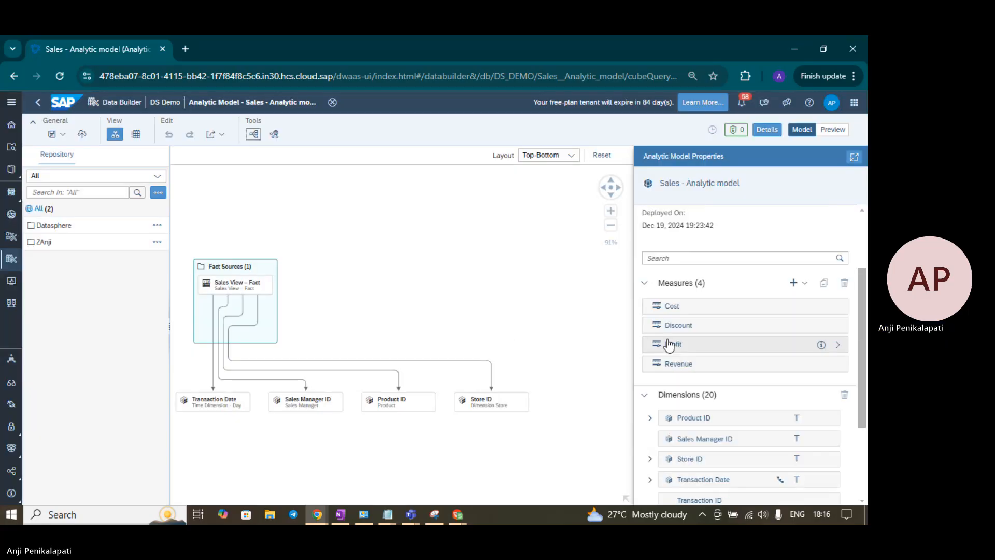
left_click(809, 287)
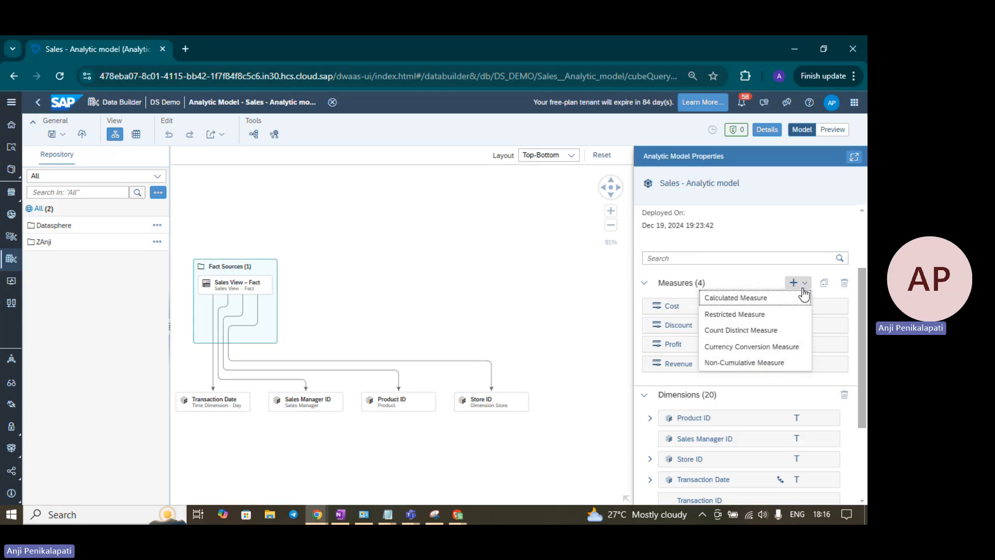
left_click(779, 319)
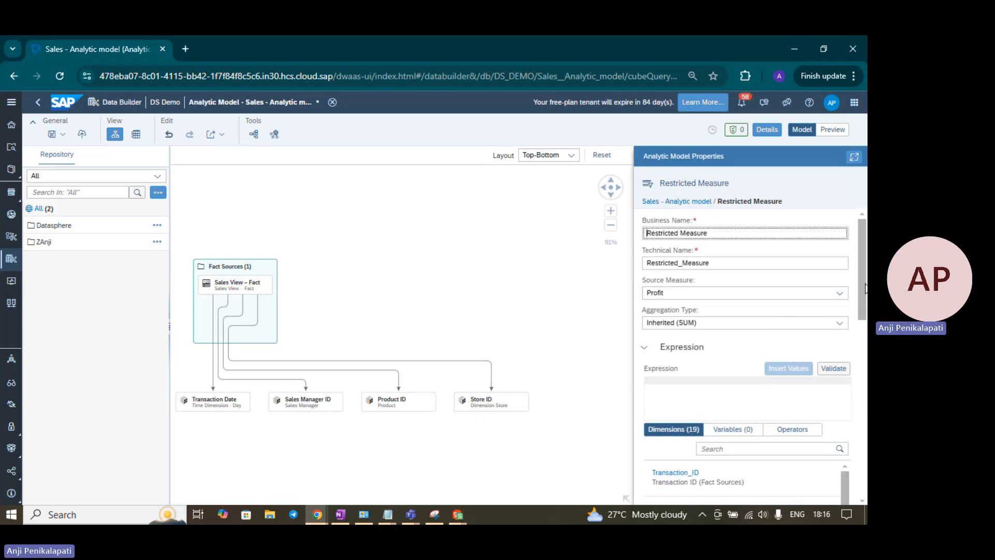
left_click_drag(865, 288, 864, 290)
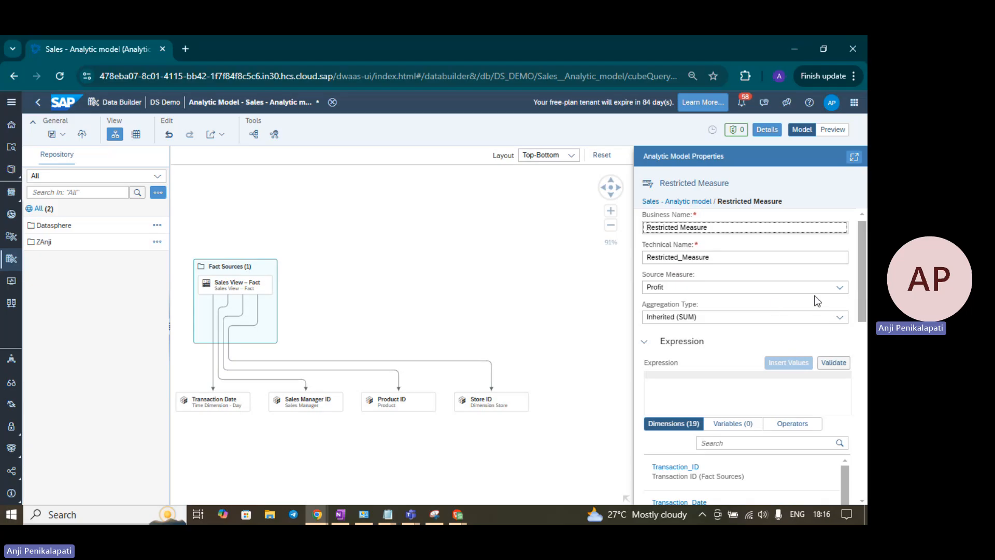
left_click(838, 288)
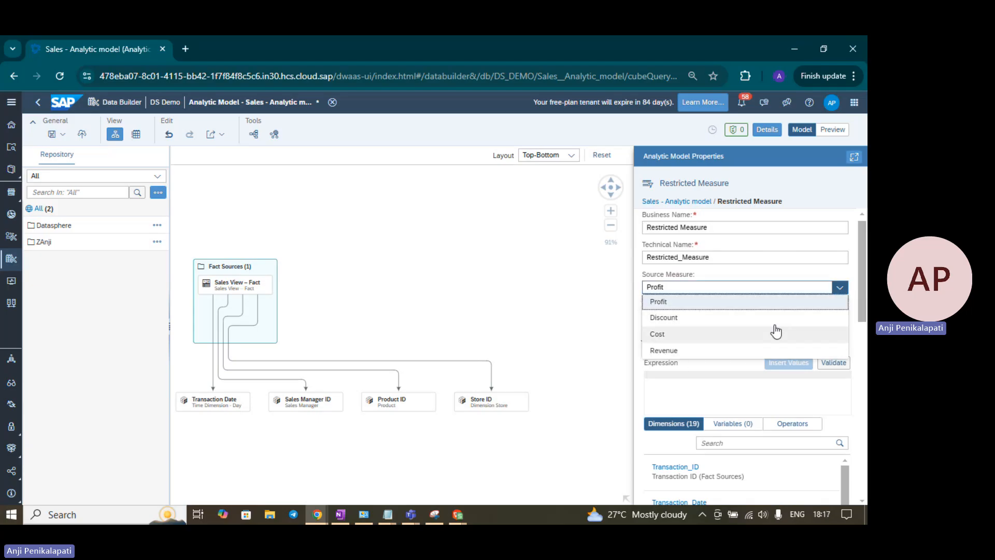
left_click(675, 301)
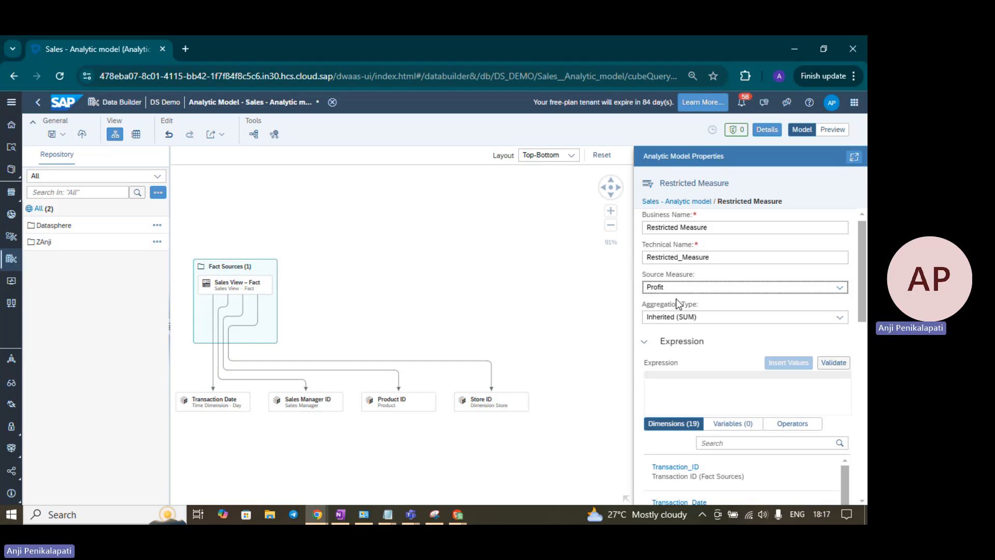
Restrict the measure with the expression Sales_Manager_ID = 'SM1', picking SM1 from the available values, and validate the expression
left_click(691, 395)
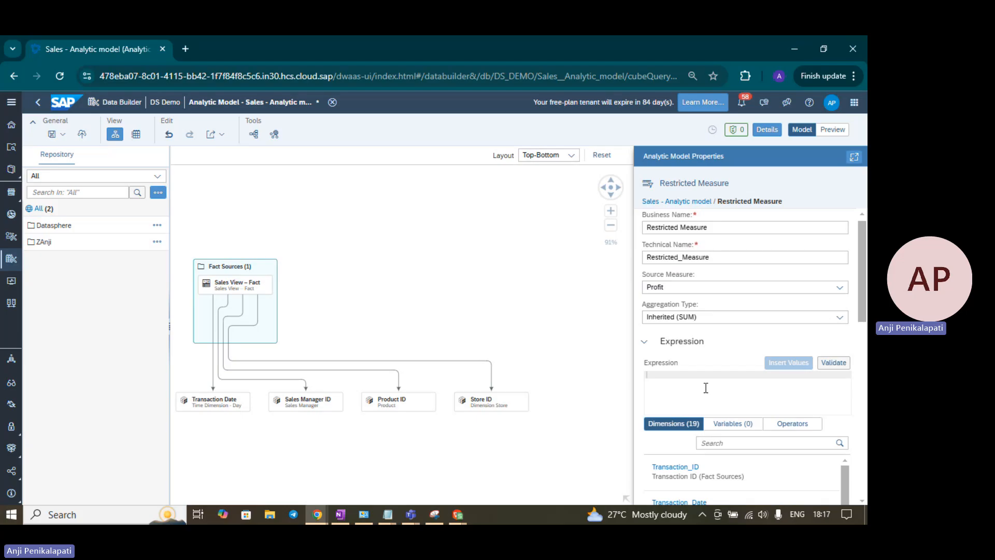
key("ctrl+space")
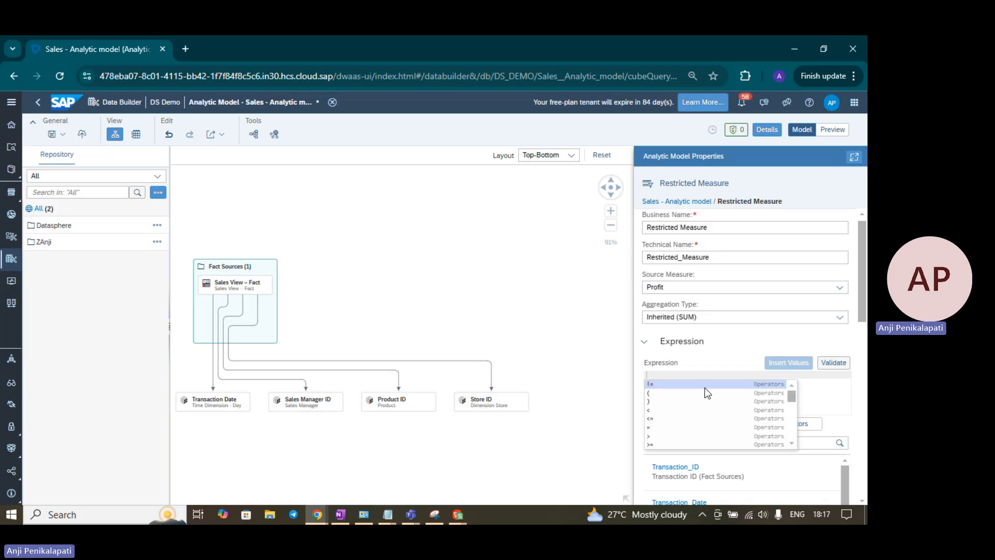
key("Escape")
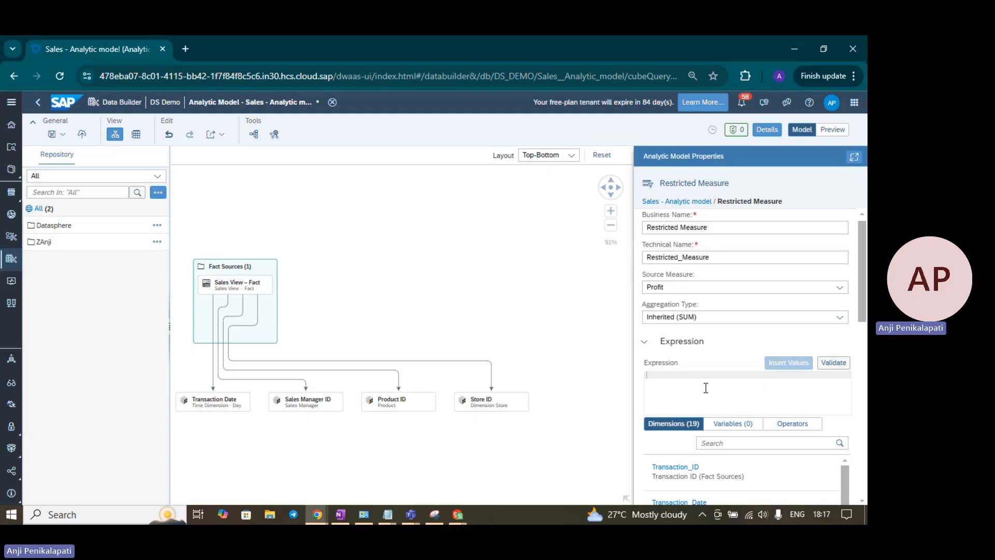
type("sa")
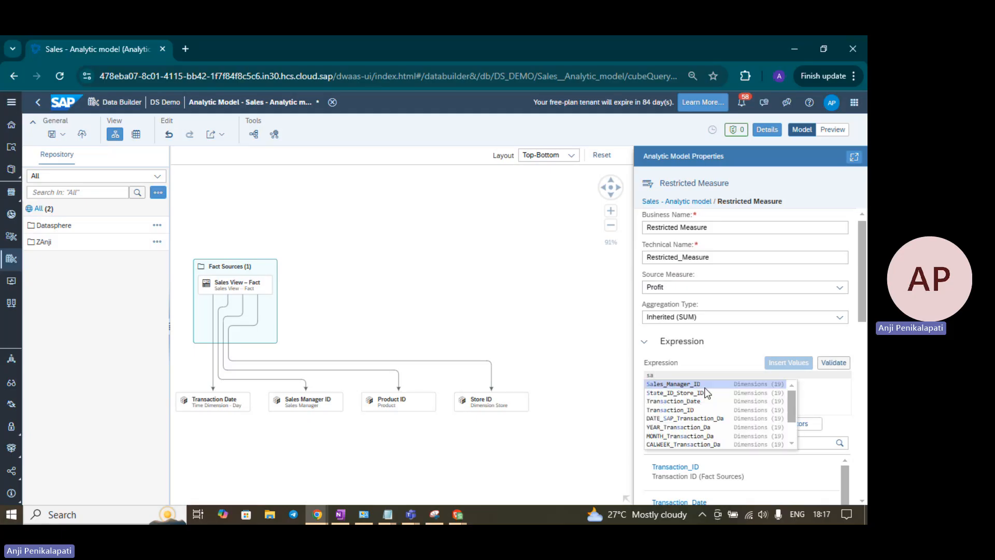
left_click(663, 385)
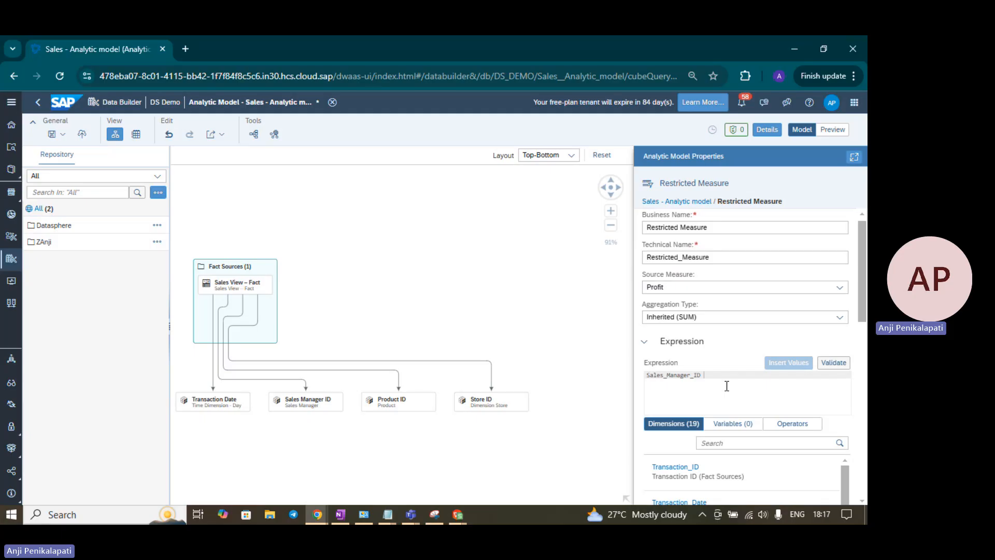
type("=")
left_click(792, 366)
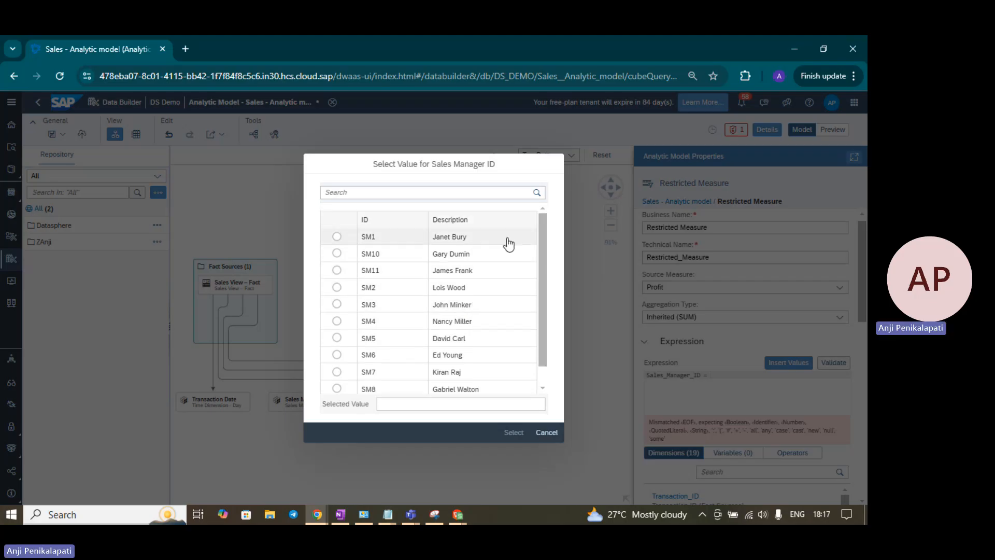
left_click(338, 237)
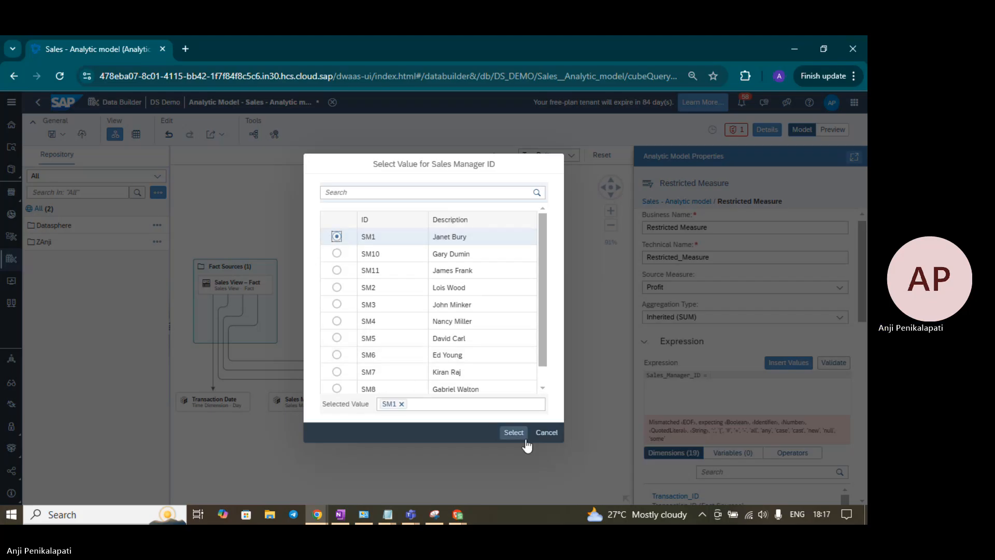
left_click(513, 432)
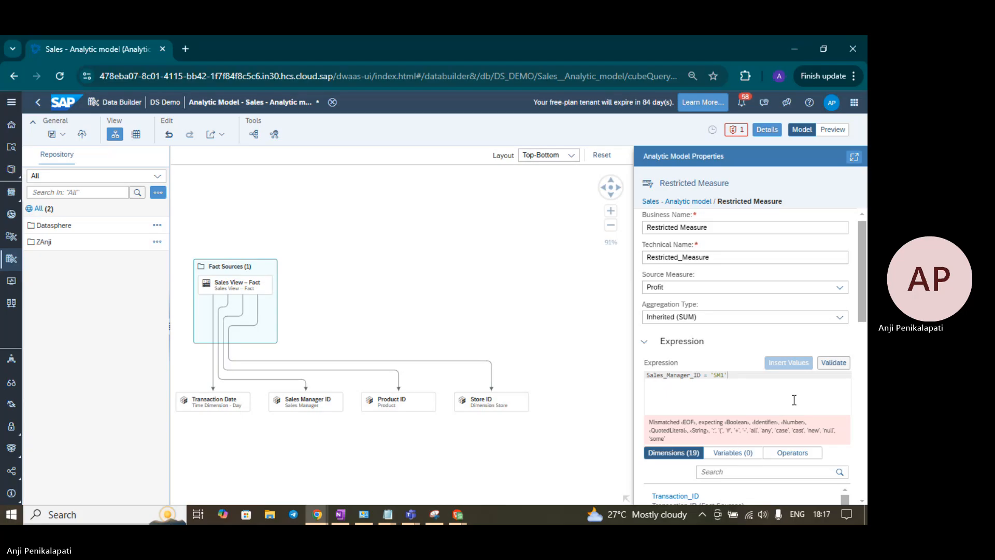
left_click(832, 366)
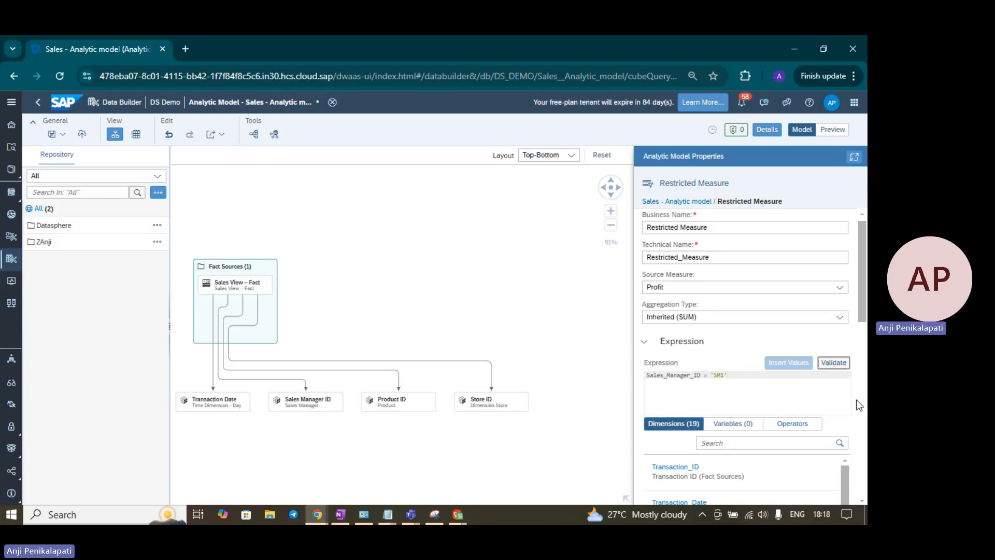
Name the restricted measure "Profit by" followed by the sales manager's first name
scroll(856, 401, "down", 10)
scroll(856, 400, "up", 10)
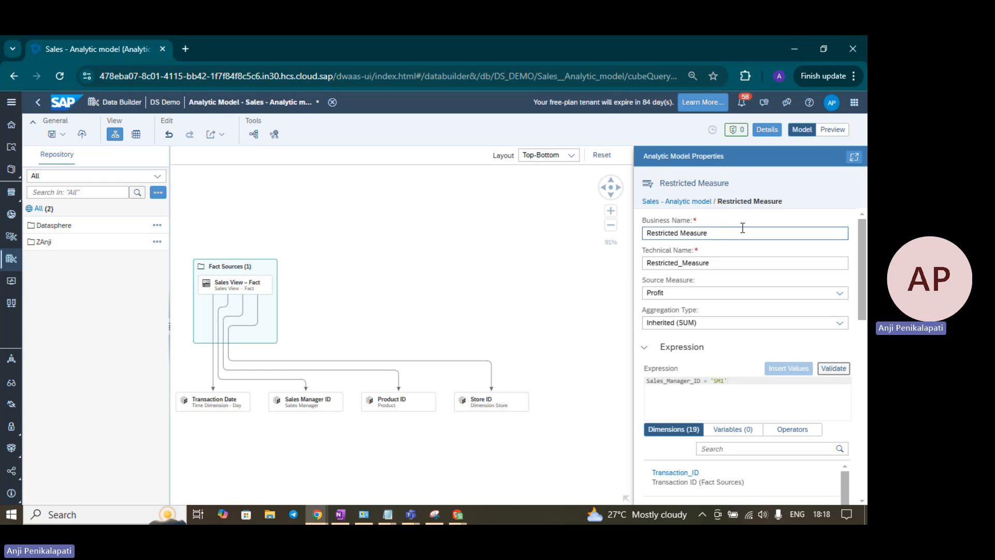
left_click_drag(728, 233, 607, 247)
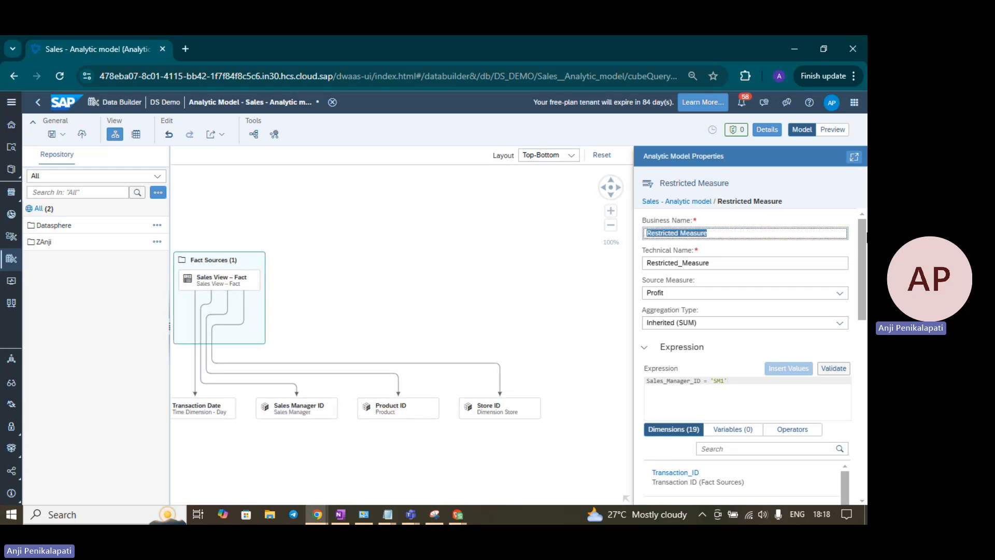
type("Profit")
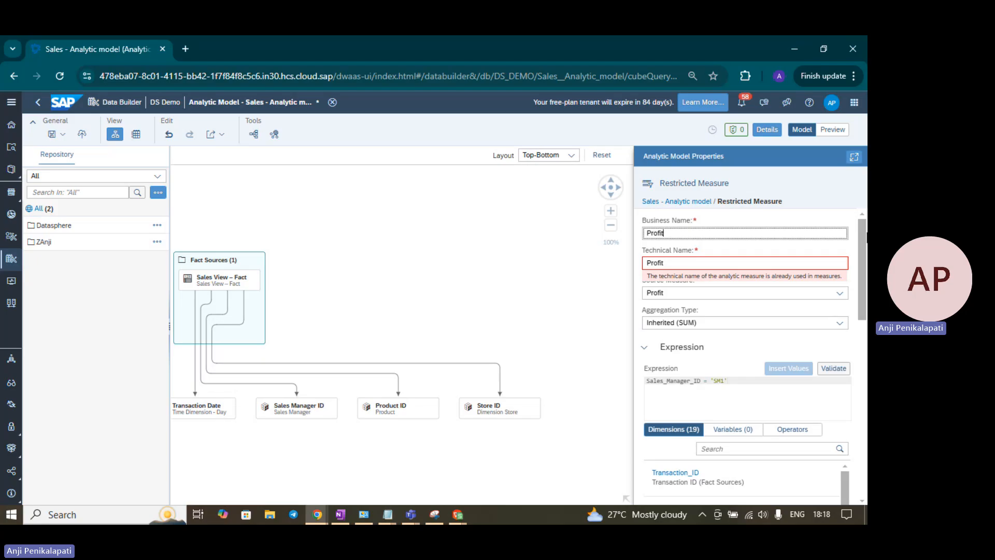
type(" b")
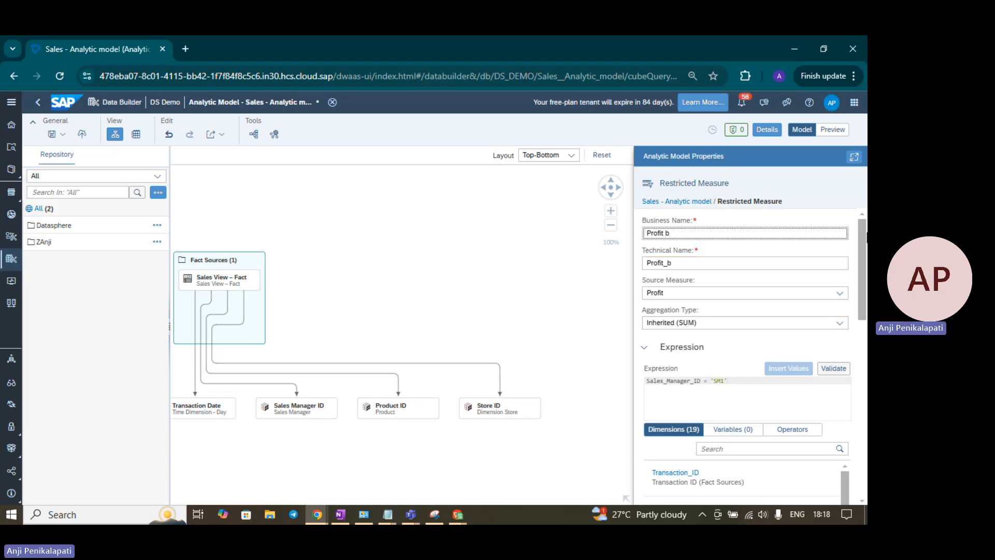
type("y Janet")
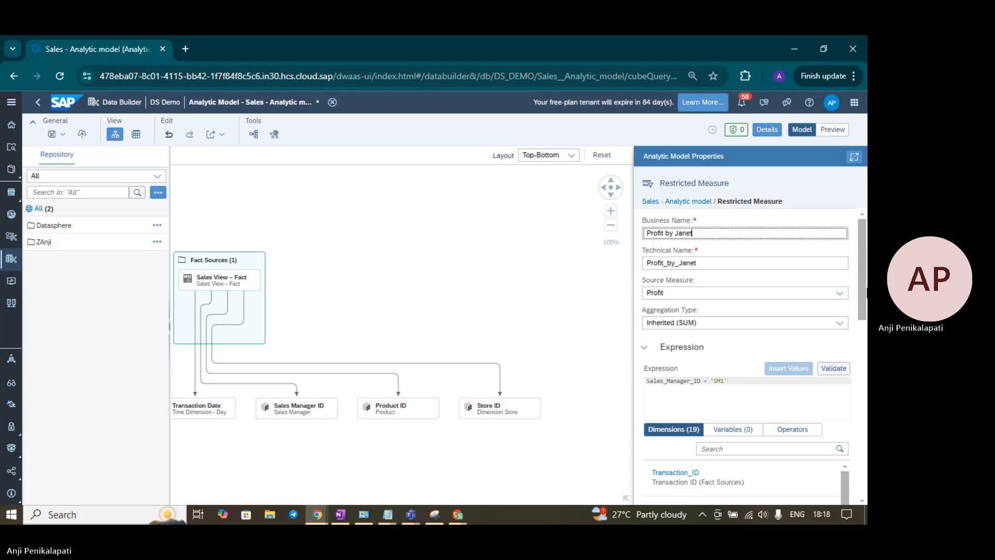
Check the aggregation types offered for the restricted measure and choose Inherited (SUM)
scroll(858, 293, "down", 1)
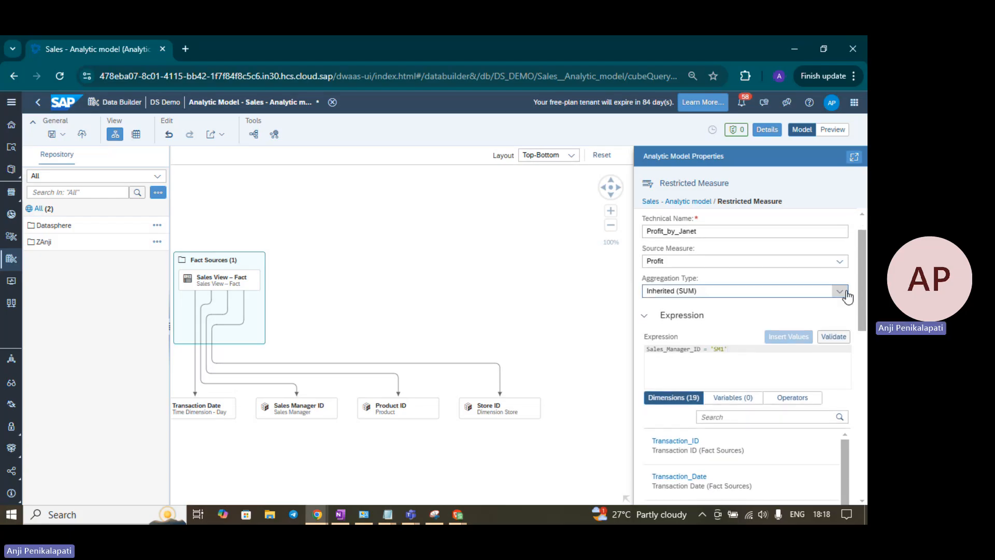
left_click(840, 291)
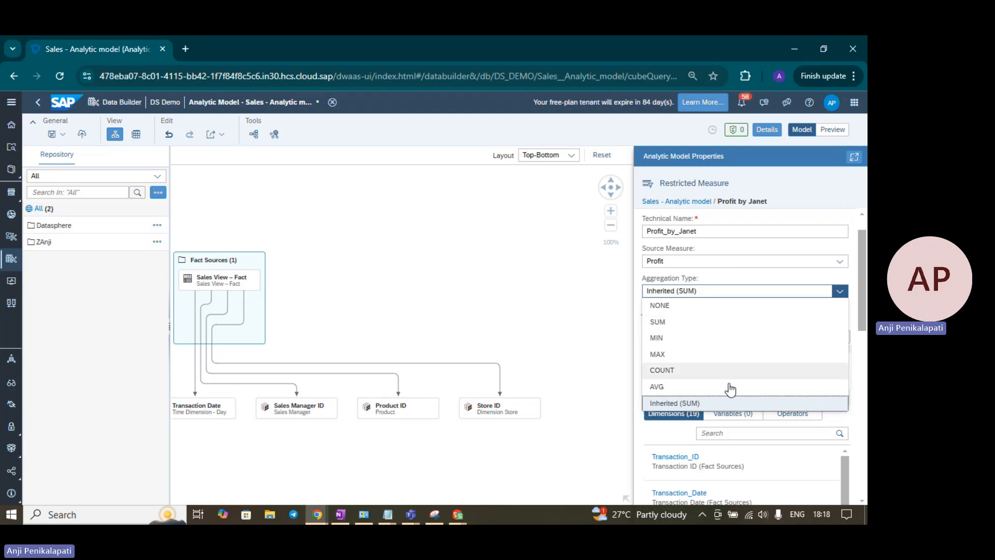
left_click(724, 404)
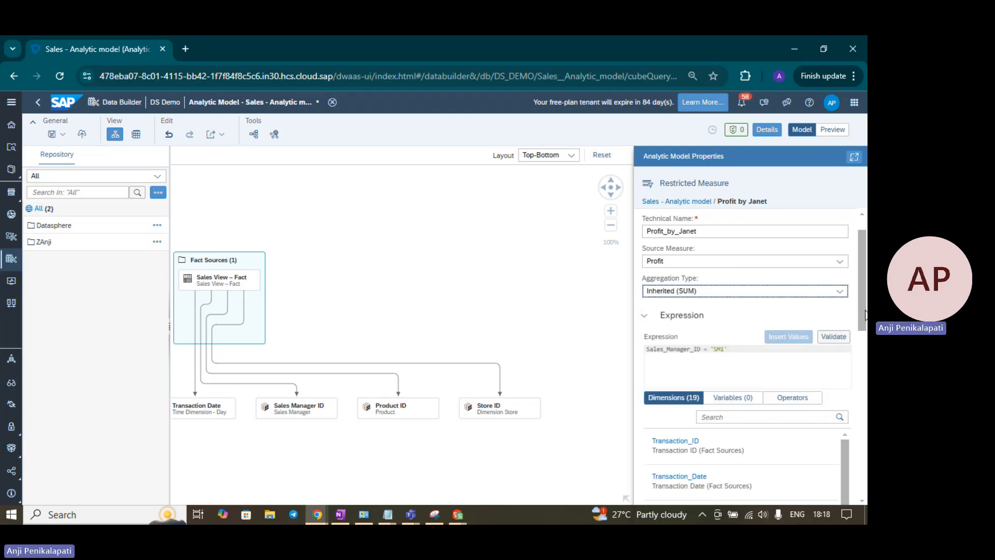
scroll(866, 336, "down", 3)
left_click_drag(866, 352, 866, 296)
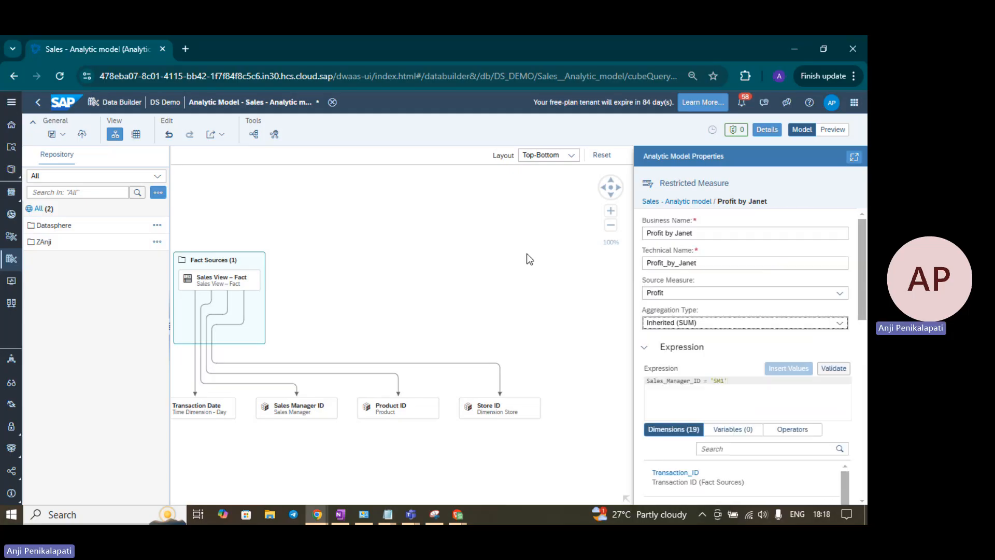
Return to the properties of the Sales - Analytic model, and save and deploy the model
left_click(430, 256)
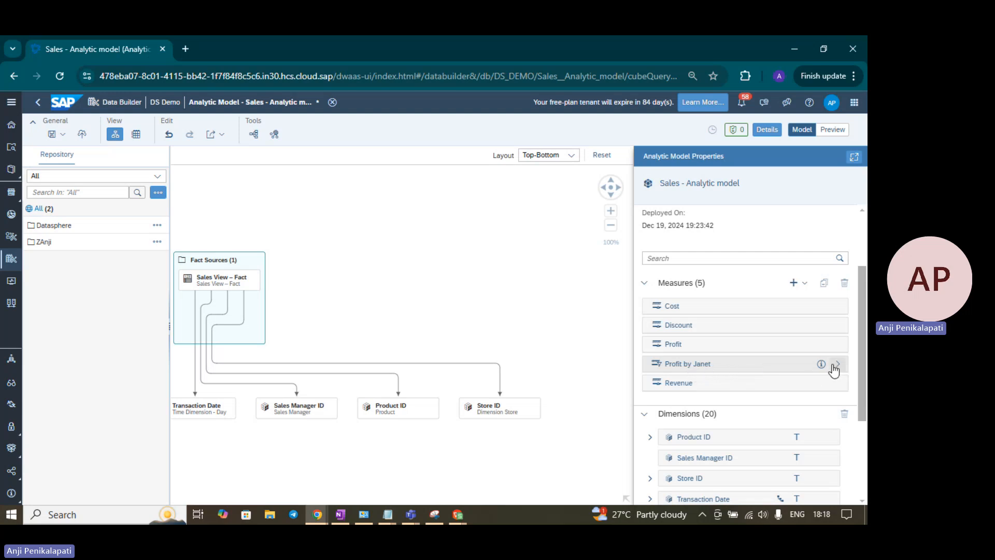
left_click(62, 137)
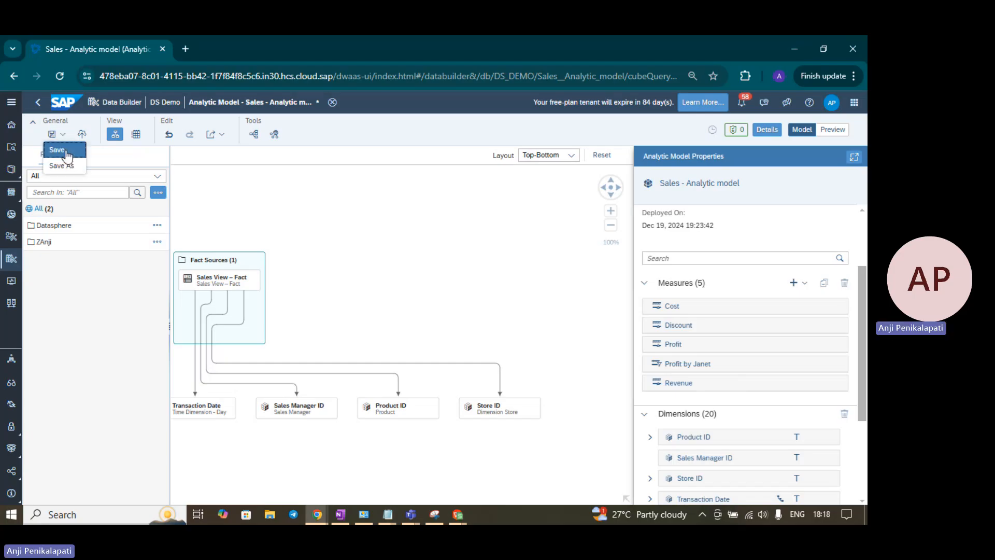
left_click(61, 151)
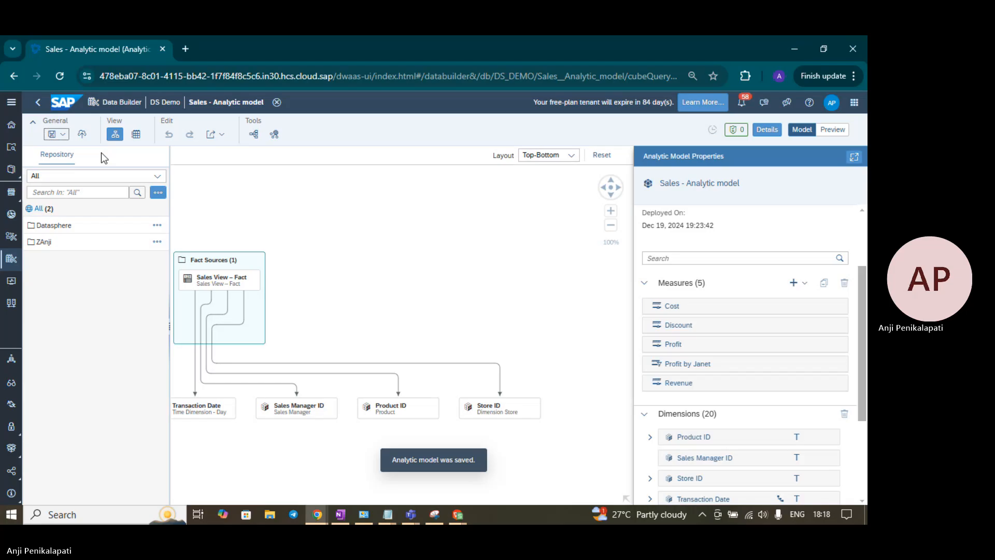
left_click(82, 135)
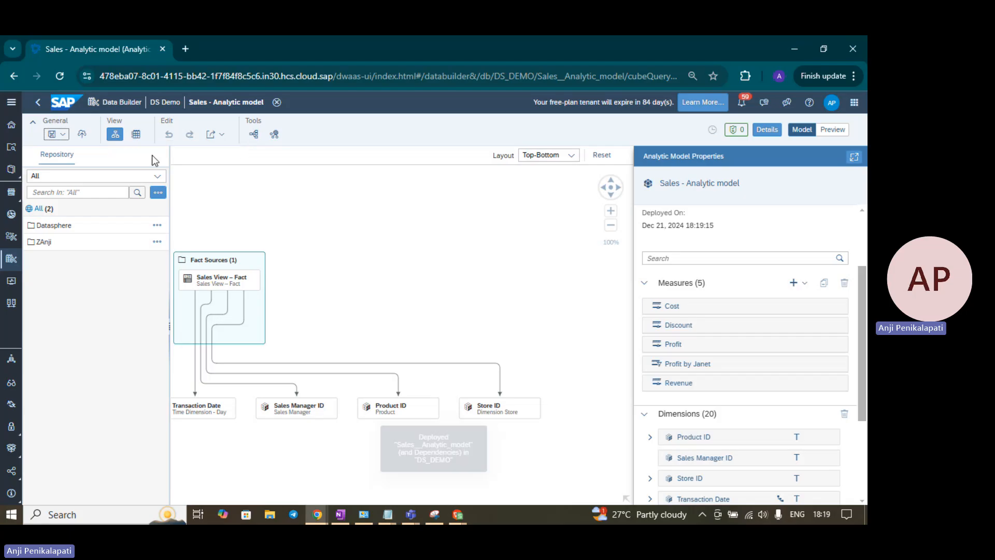
Preview the model's data with only Profit and the restricted profit measure in columns, broken down by Product Category ID in rows
left_click(839, 130)
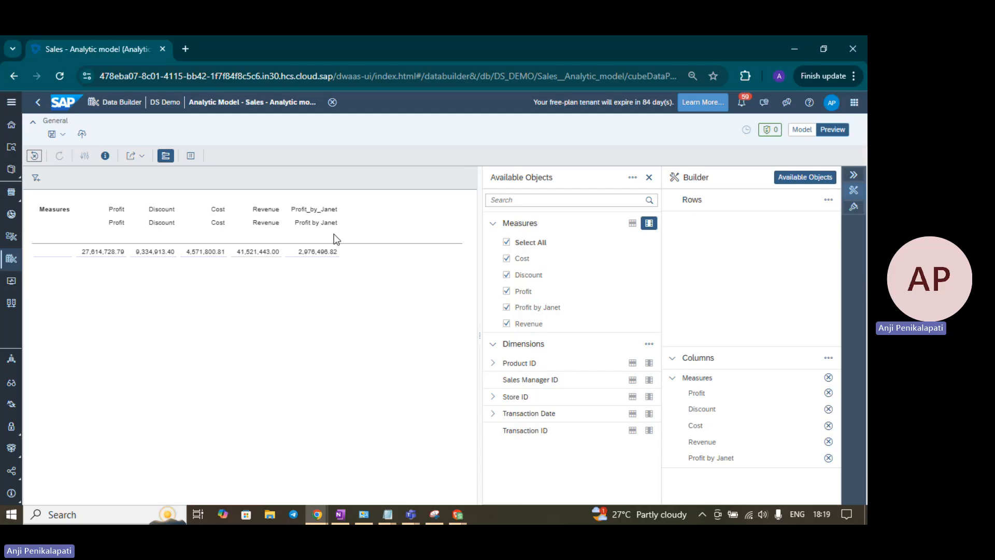
left_click(507, 243)
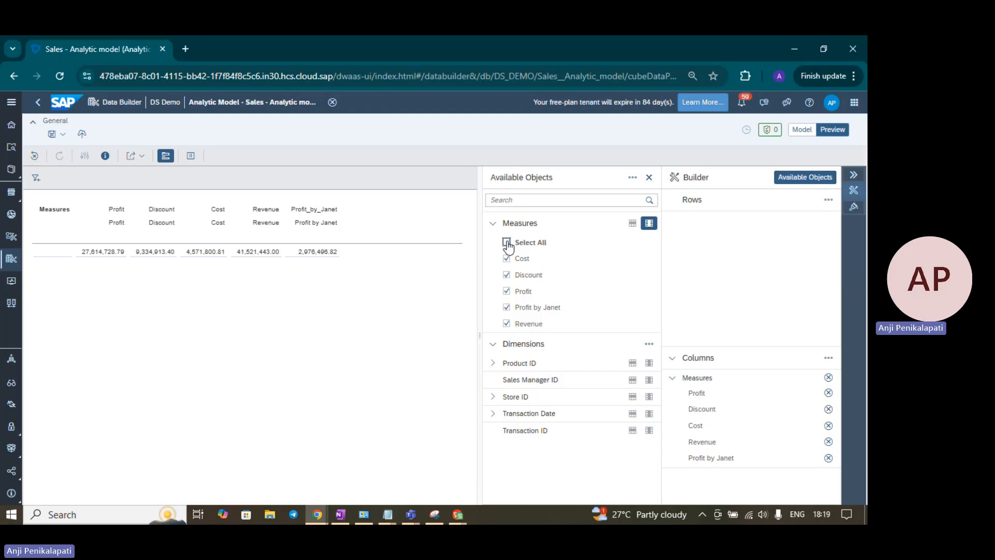
left_click(507, 292)
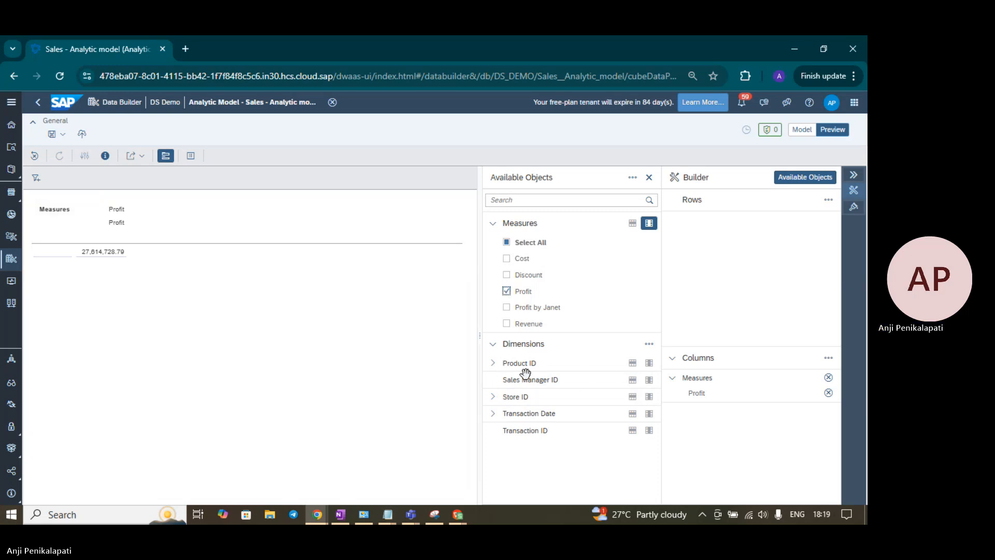
left_click(493, 363)
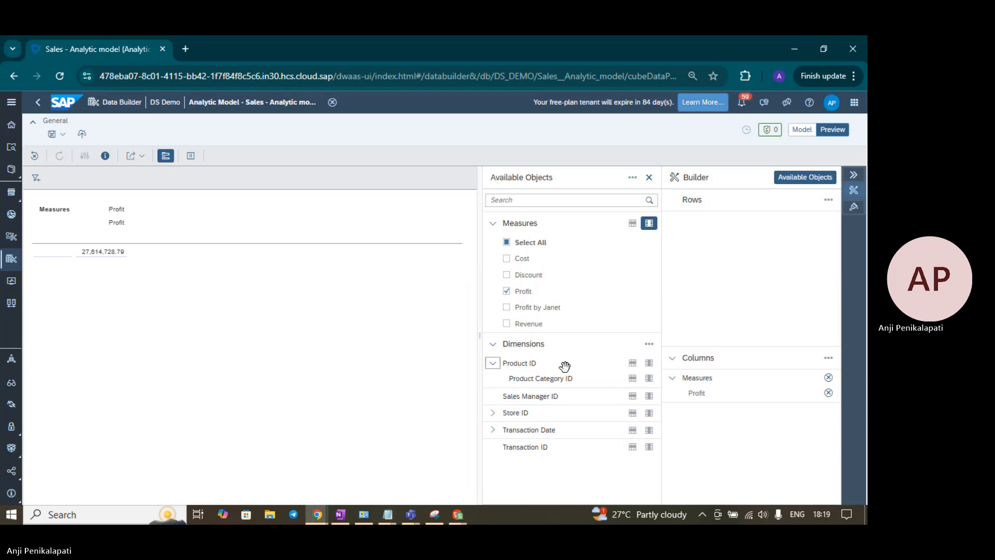
left_click(632, 378)
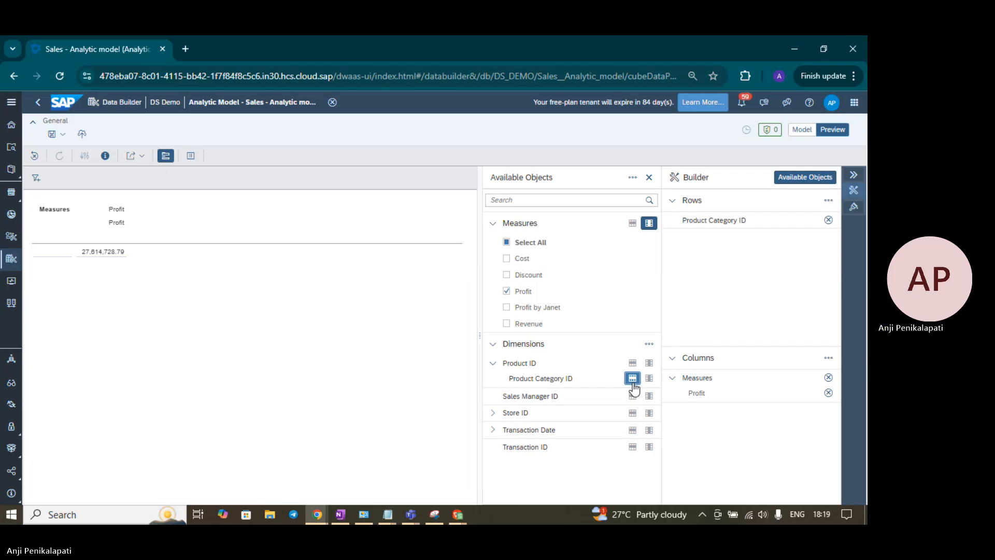
left_click(508, 308)
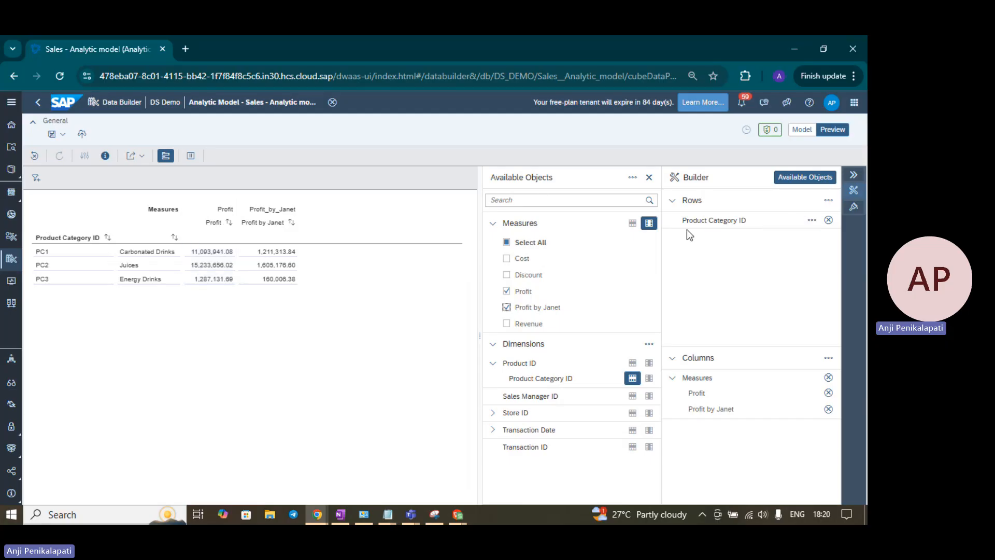
Return from the data preview to the model and check which types of variables can be added
left_click(802, 132)
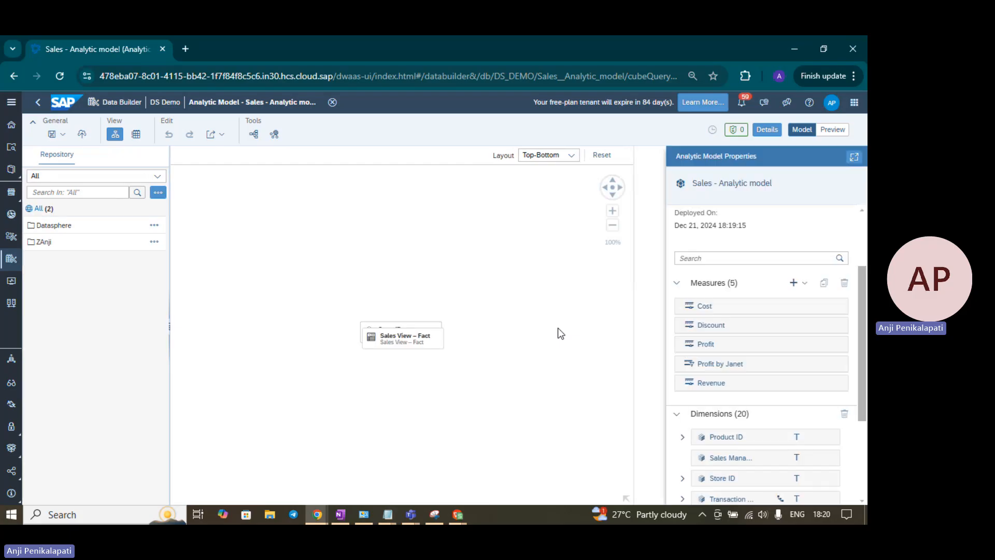
scroll(777, 396, "down", 3)
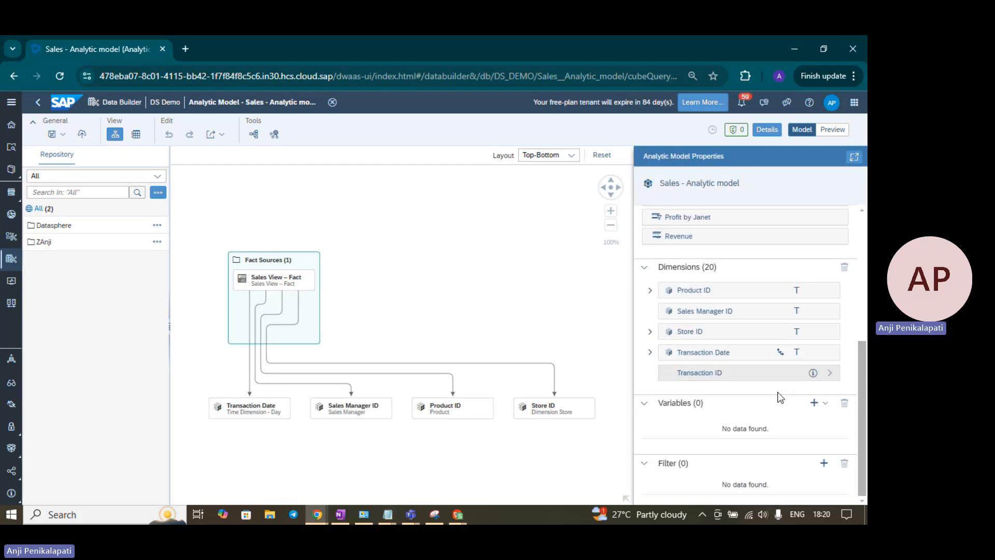
left_click(814, 403)
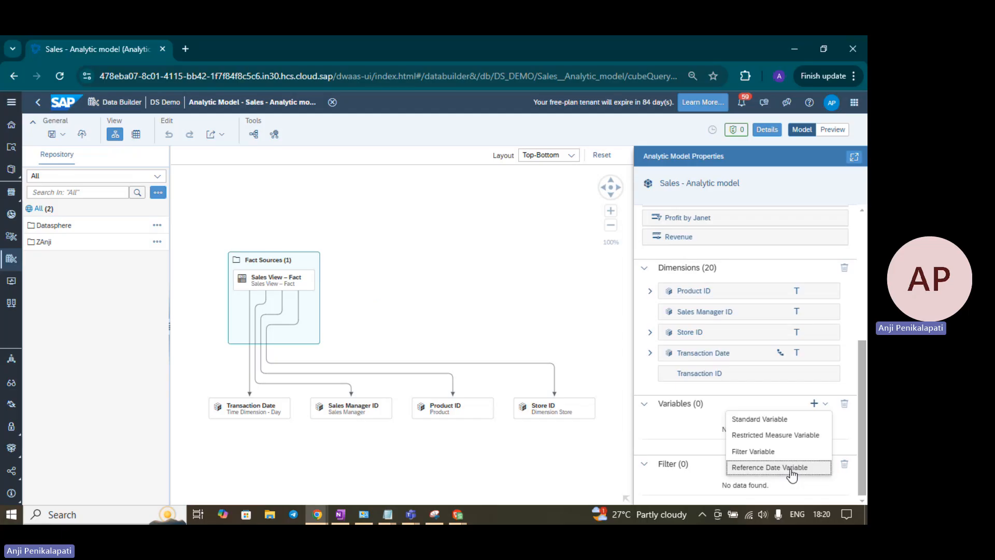
left_click(584, 461)
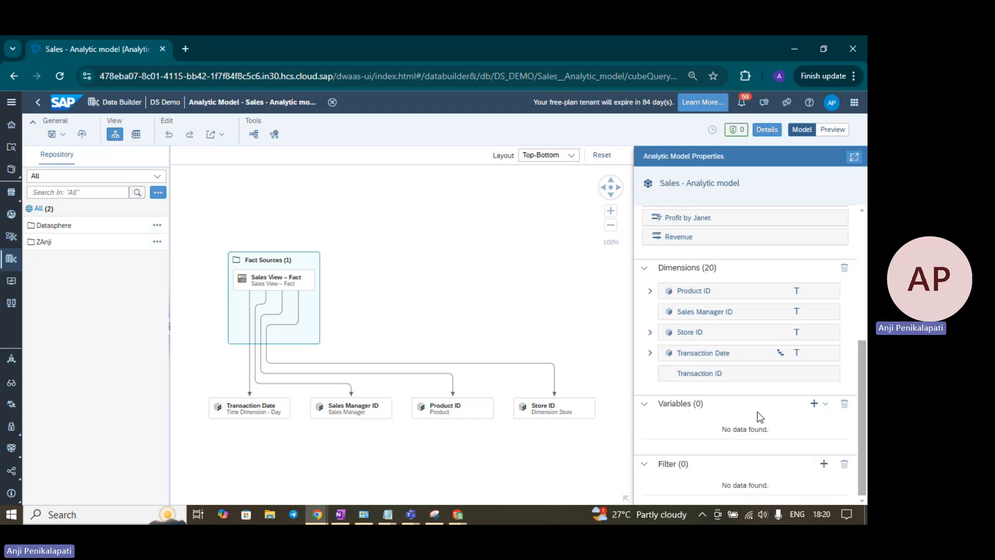
Add a filter to the Sales - Analytic model, try out its expression entry, and delete the filter
left_click(824, 464)
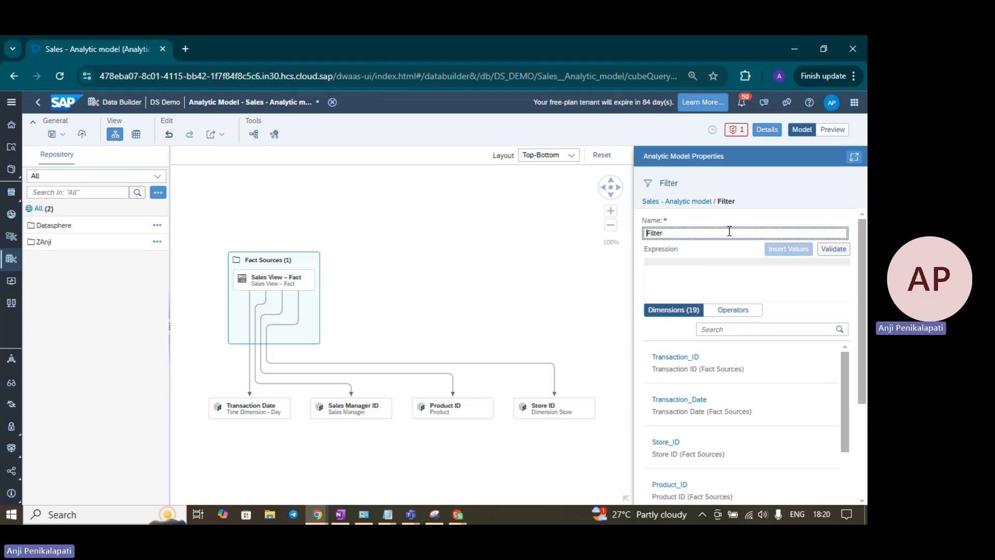
left_click(711, 271)
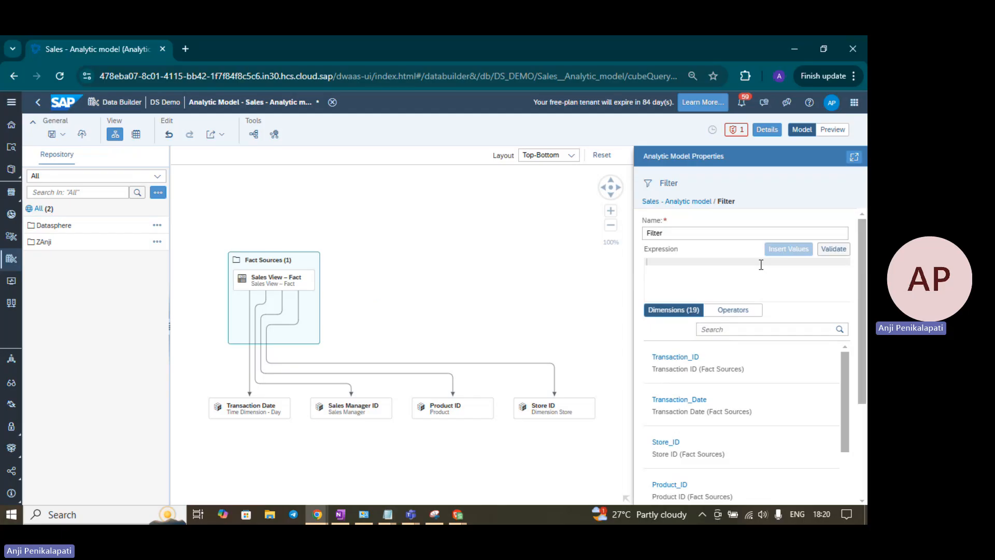
type("sa")
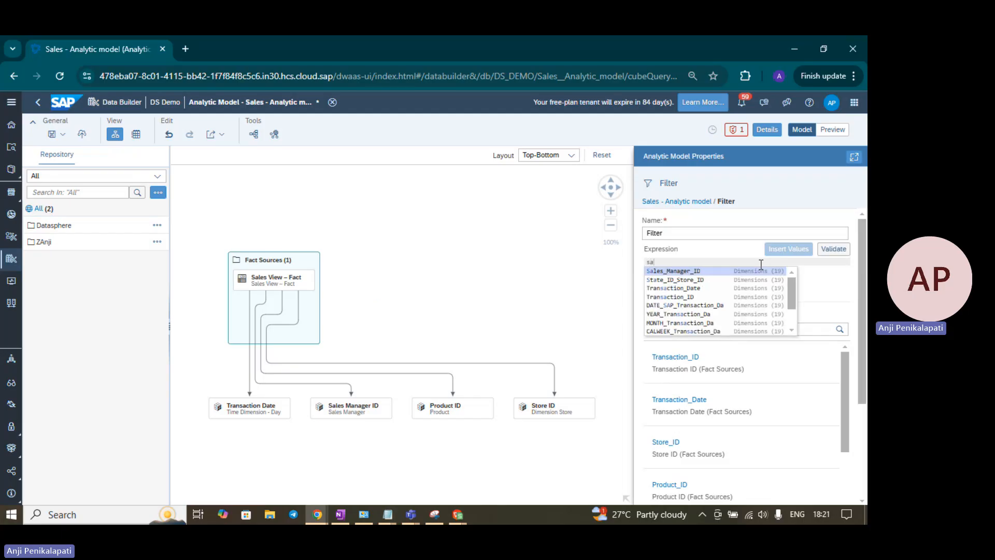
key("BackSpace")
key("BackSpace")
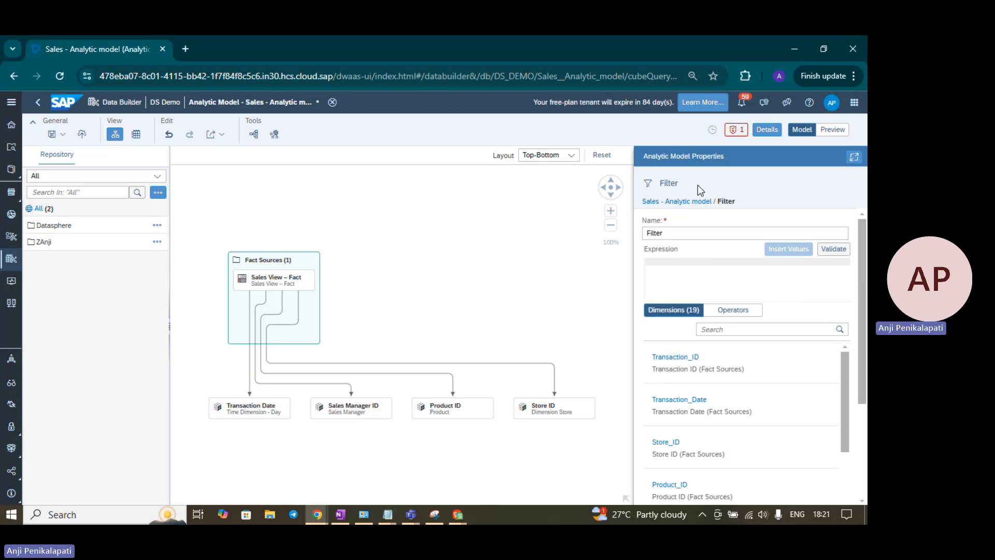
left_click(445, 250)
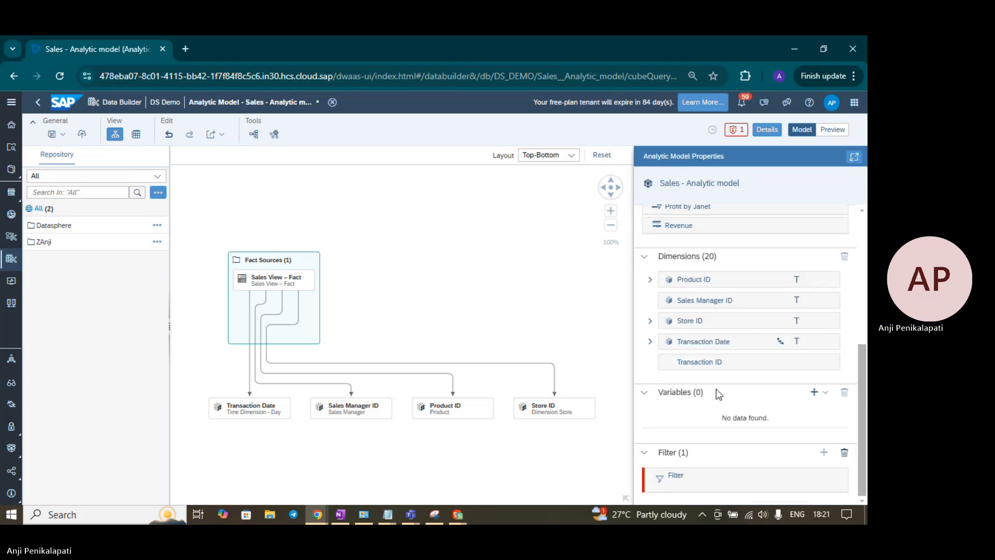
left_click(844, 452)
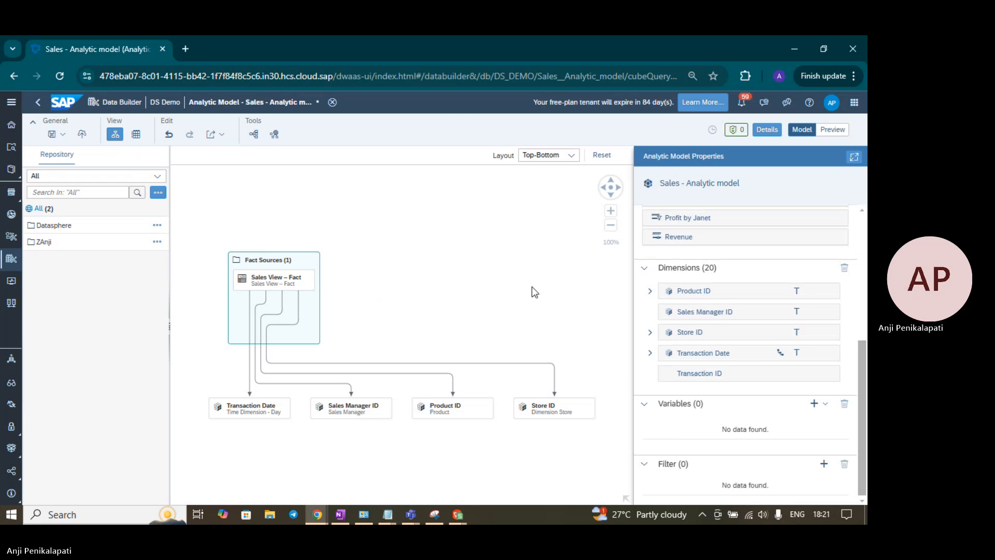
scroll(532, 287, "up", 2)
scroll(531, 288, "down", 3)
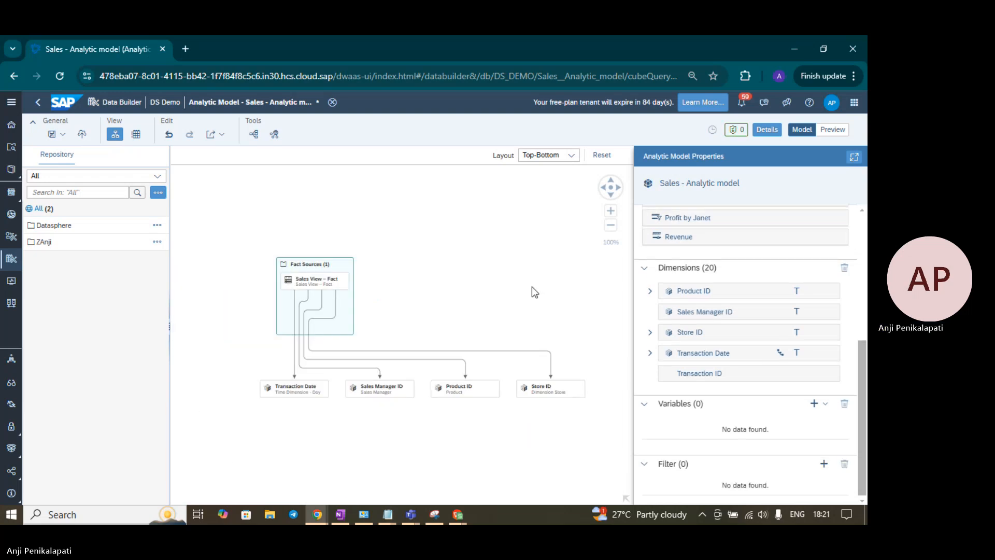
scroll(532, 287, "up", 1)
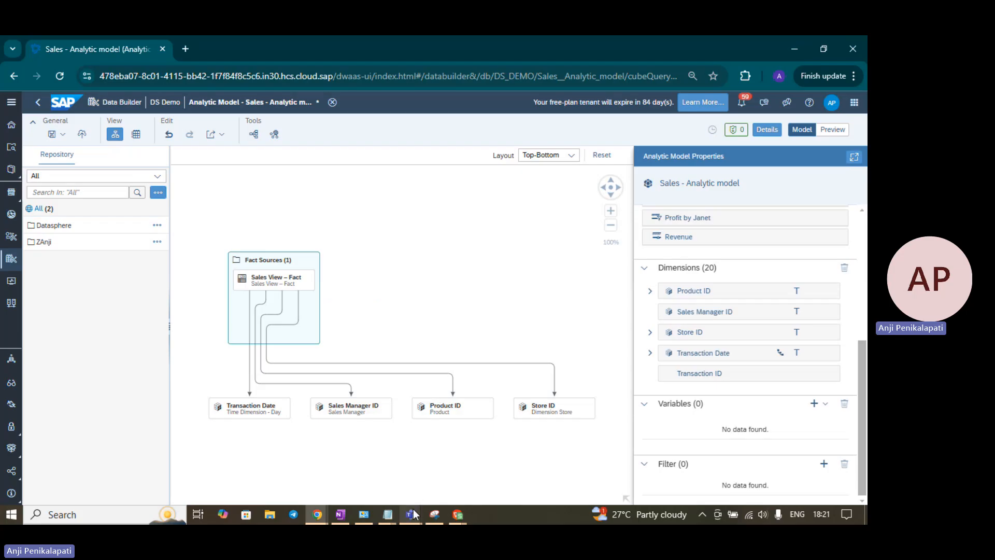
mouse_move(412, 509)
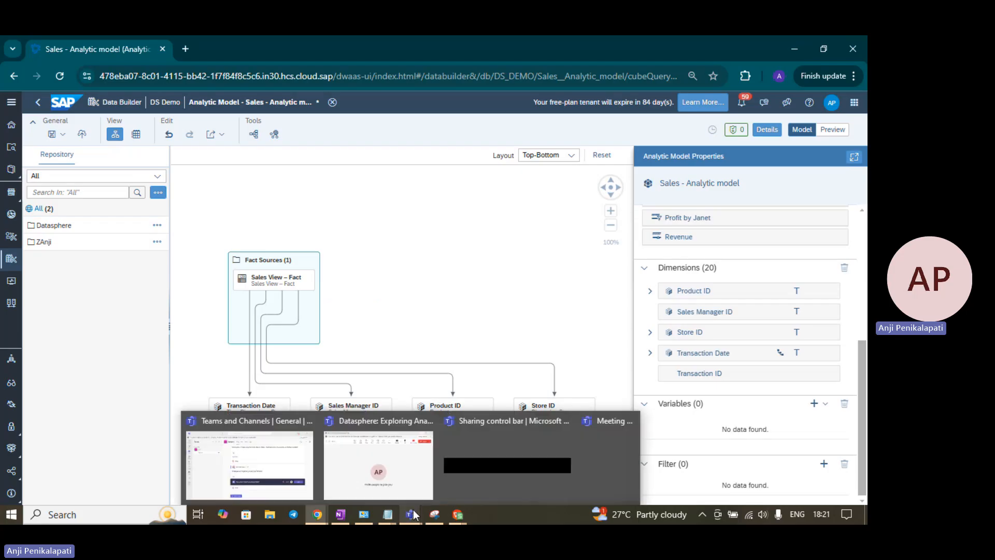
left_click(383, 455)
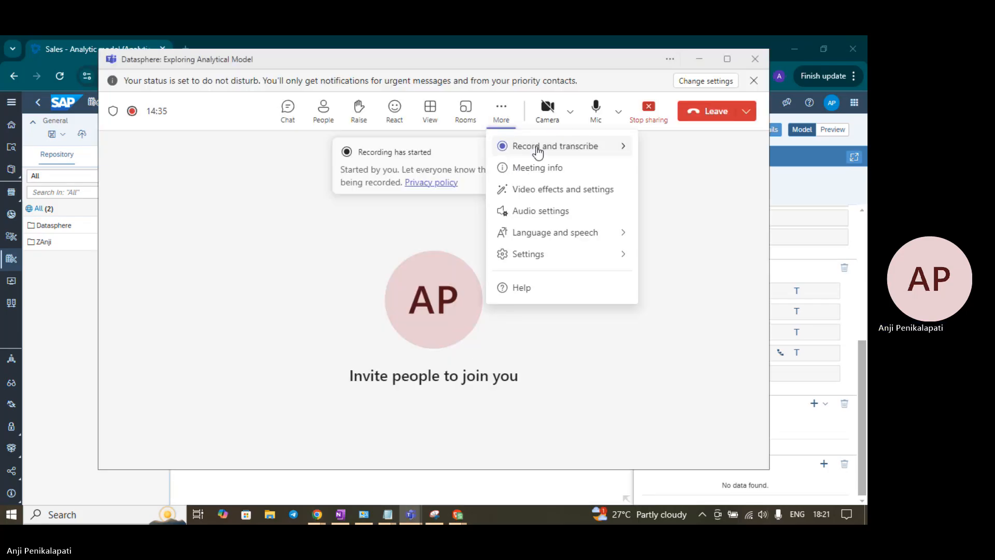